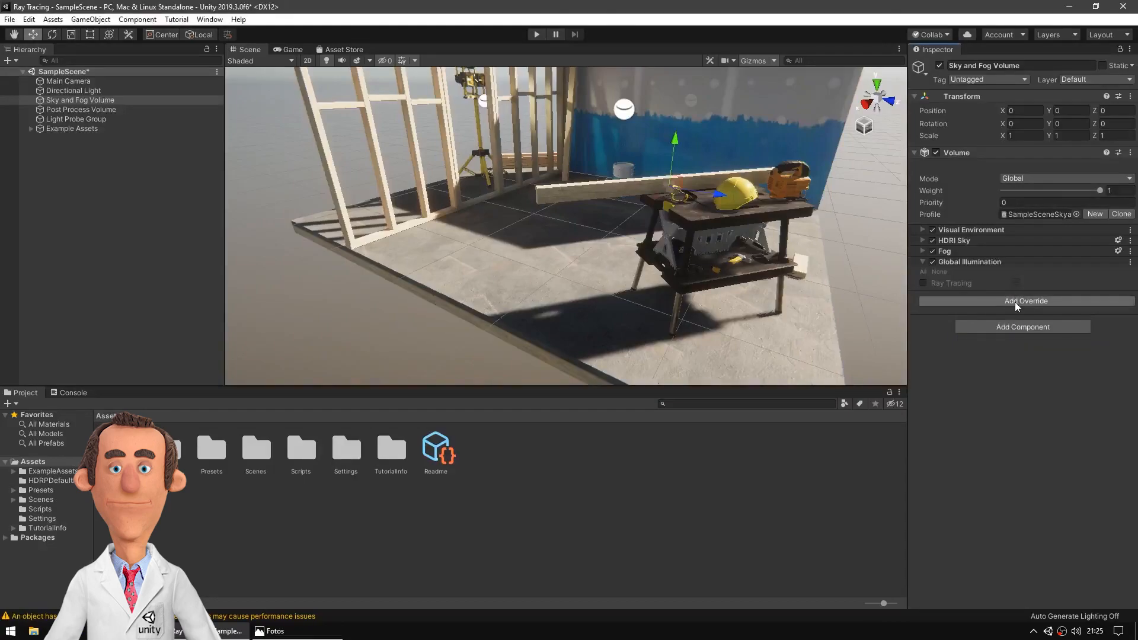
pyautogui.click(960, 335)
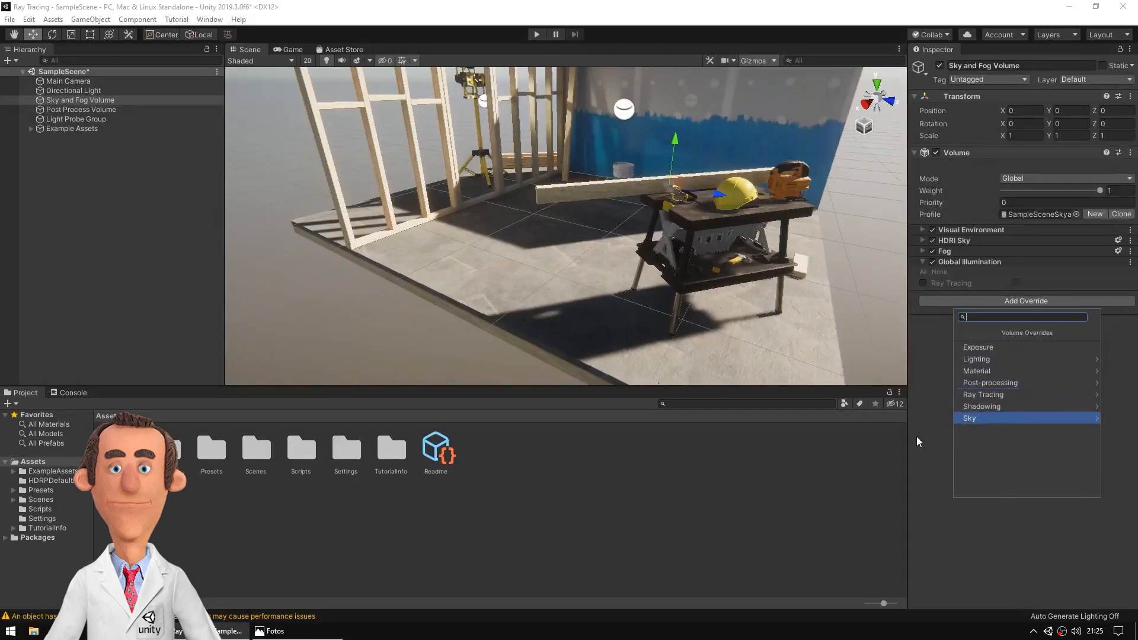
pyautogui.click(935, 458)
pyautogui.scroll(-4, 415, 289)
# - Install the ProBuilder package from the list of all packages in the Package Manager
pyautogui.click(210, 19)
pyautogui.click(240, 87)
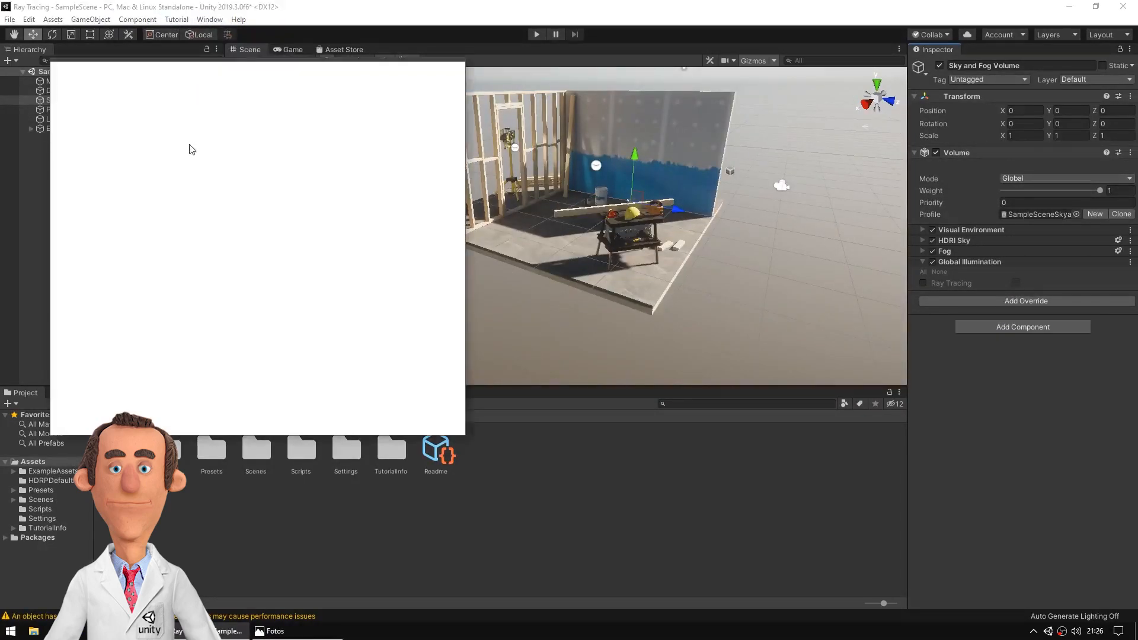
pyautogui.click(216, 77)
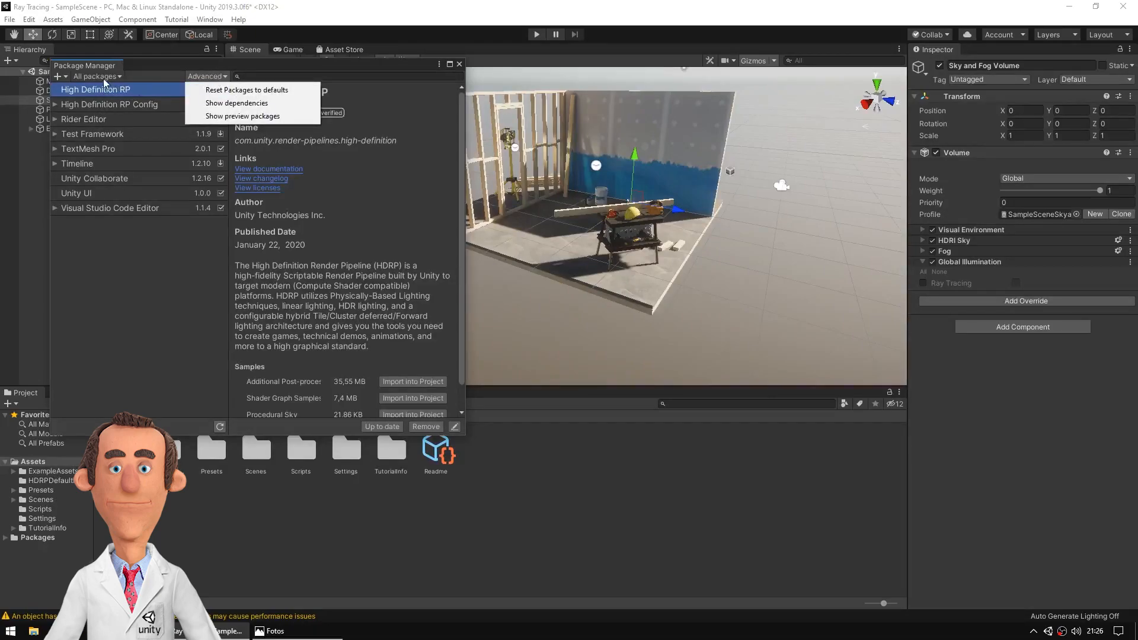
pyautogui.click(105, 78)
pyautogui.click(113, 90)
pyautogui.scroll(-12, 169, 163)
pyautogui.click(126, 243)
pyautogui.click(406, 427)
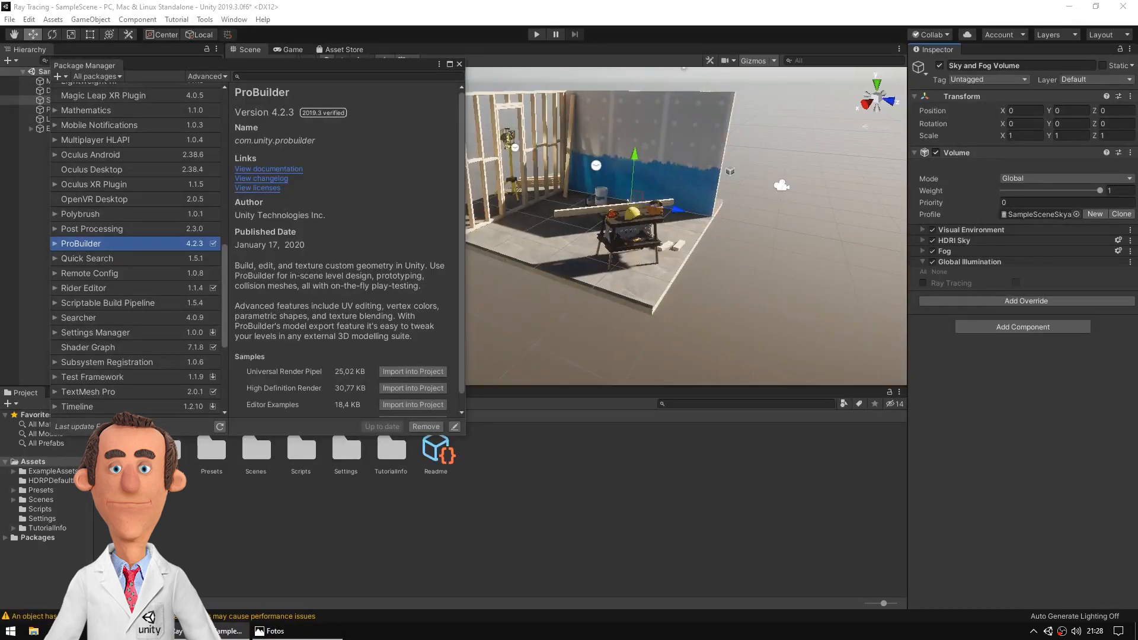
pyautogui.click(460, 64)
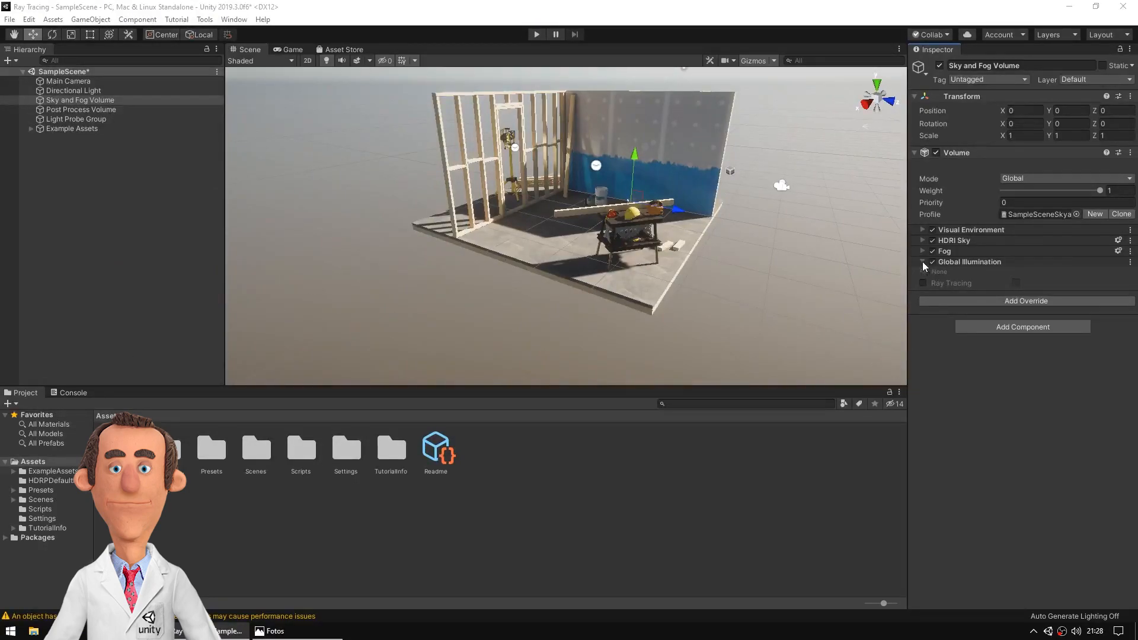
# - Add a Recursive Rendering override to the Sky and Fog Volume and enable it
pyautogui.click(1015, 304)
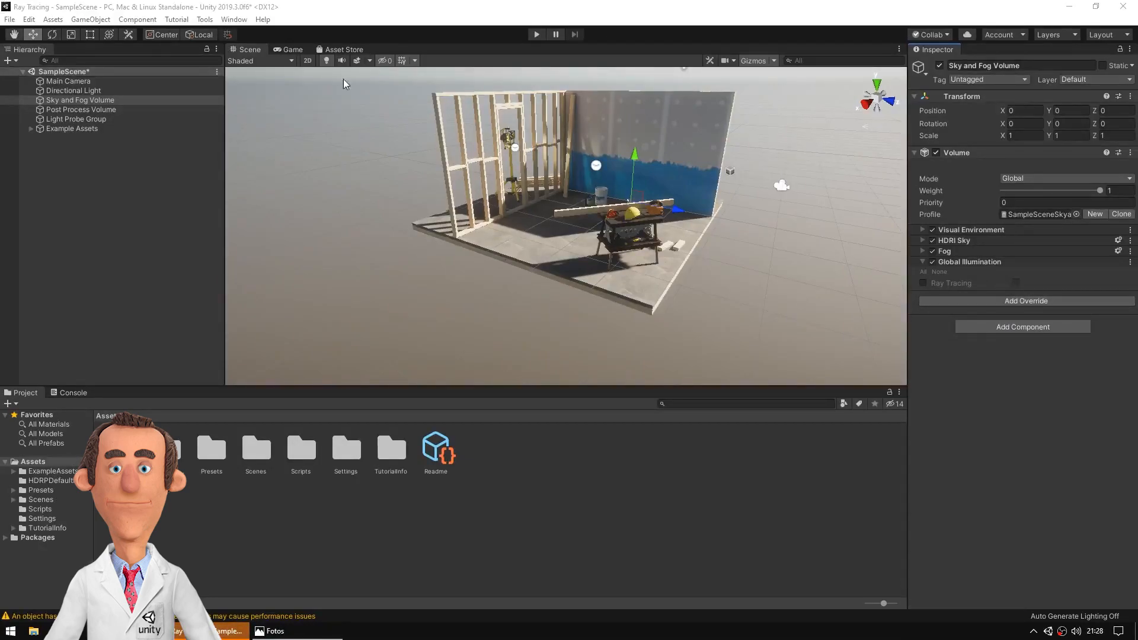
pyautogui.click(1026, 300)
pyautogui.click(1005, 383)
pyautogui.click(1008, 372)
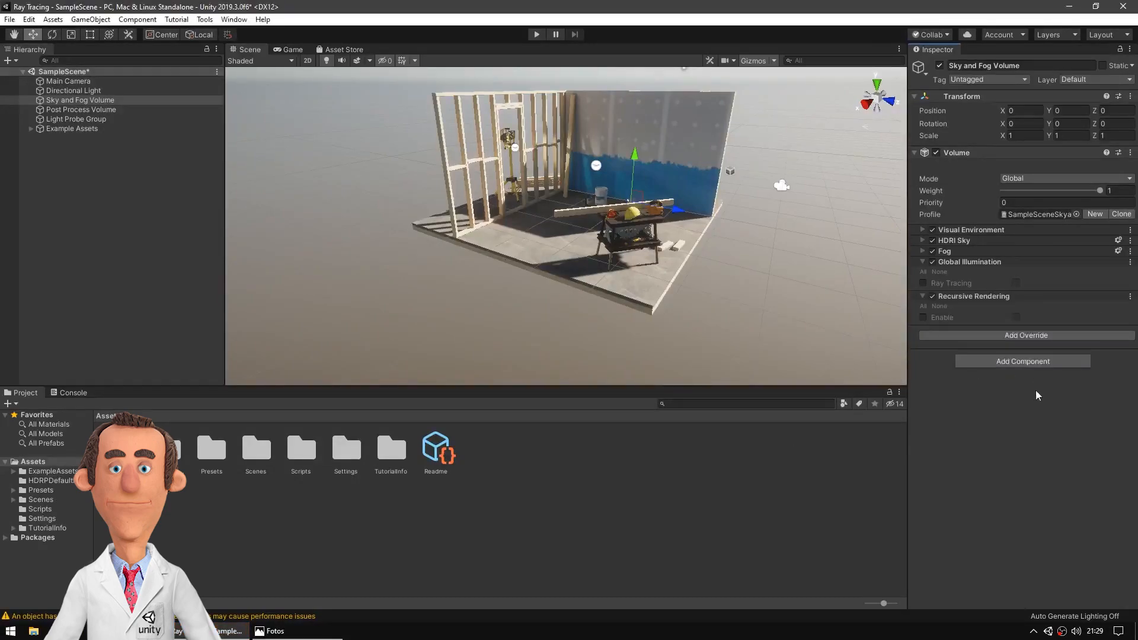
pyautogui.click(1016, 318)
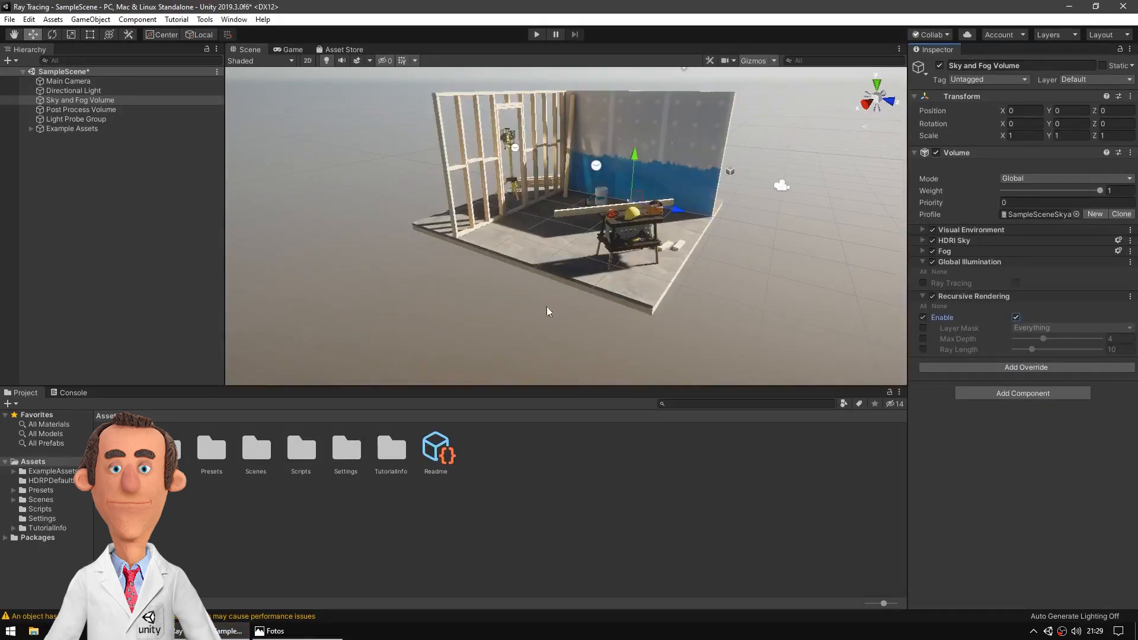
# - Open the ProBuilder window, docked beside the Scene view, and make it narrower
pyautogui.click(205, 19)
pyautogui.click(314, 32)
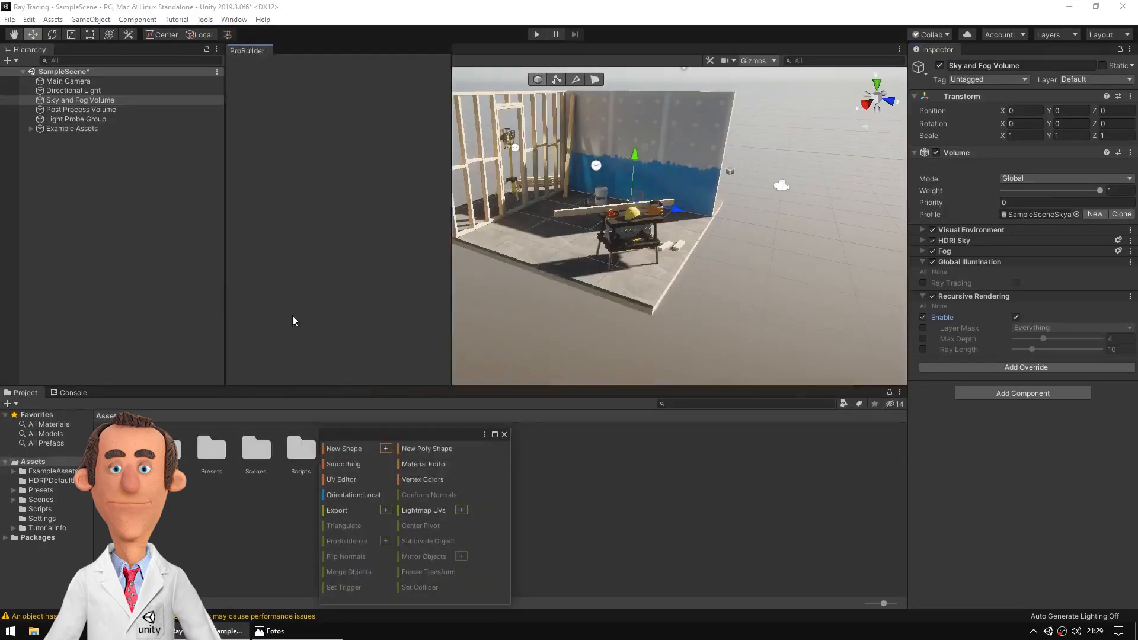
pyautogui.moveTo(452, 223); pyautogui.dragTo(295, 193)
# - Switch ProBuilder to icon mode and back to text mode, adding default cubes in between and undoing them
pyautogui.rightClick(257, 52)
pyautogui.click(286, 81)
pyautogui.hotkey('ctrl', 'k')
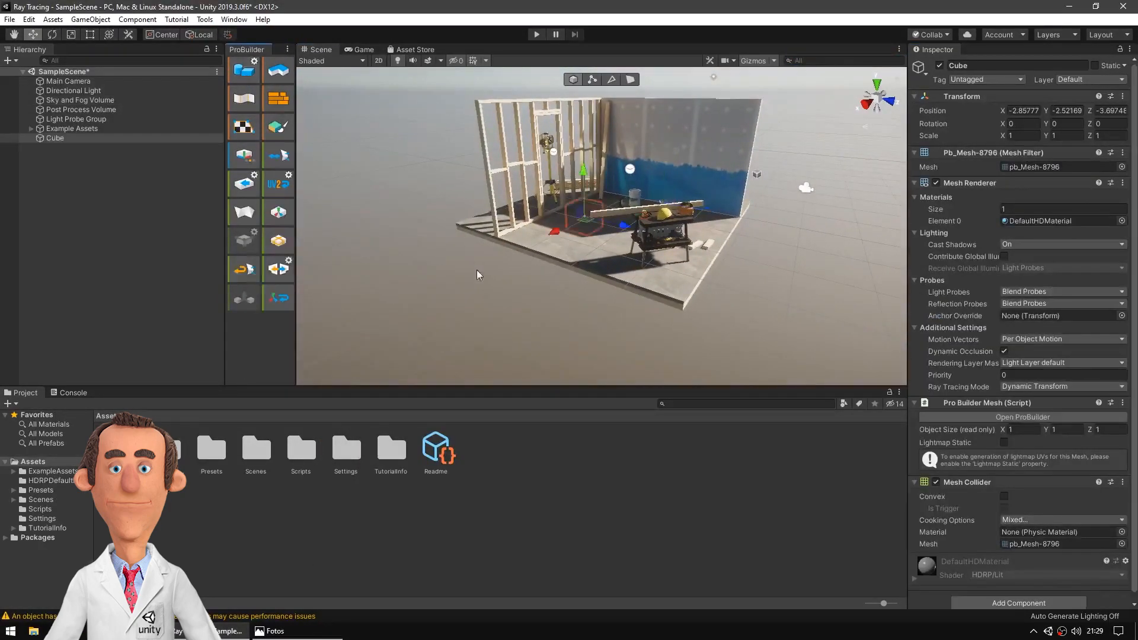
pyautogui.rightClick(252, 46)
pyautogui.click(296, 84)
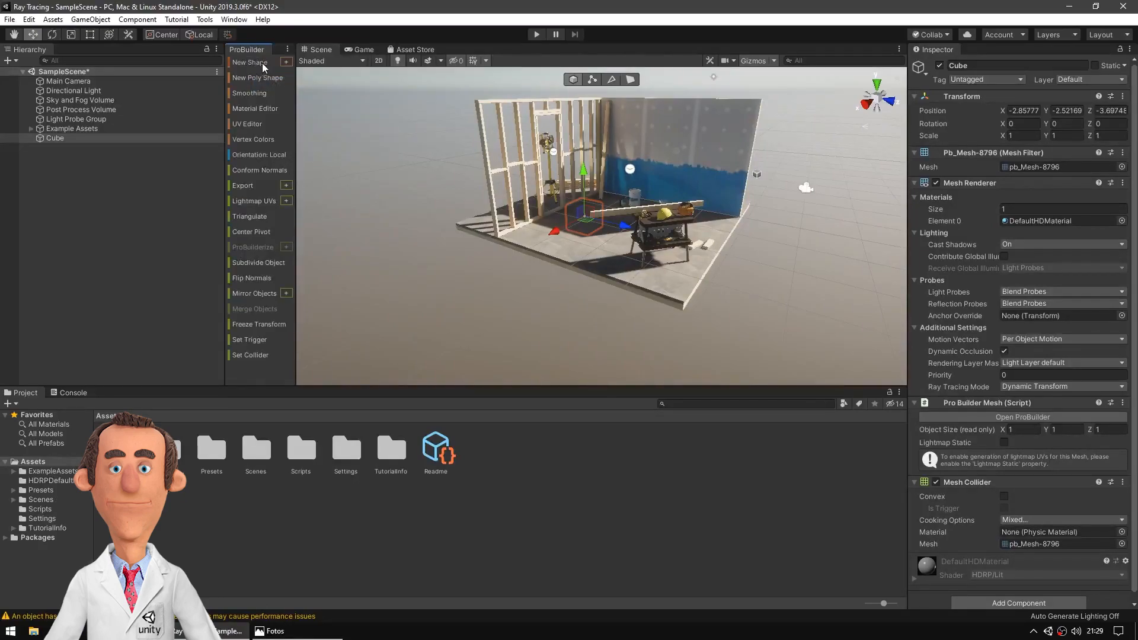
pyautogui.click(264, 63)
pyautogui.hotkey('ctrl', 'z')
pyautogui.hotkey('ctrl', 'z')
# - Build a ProBuilder cube of size 1 × 1 × 1 with the Shape Tool
pyautogui.click(287, 63)
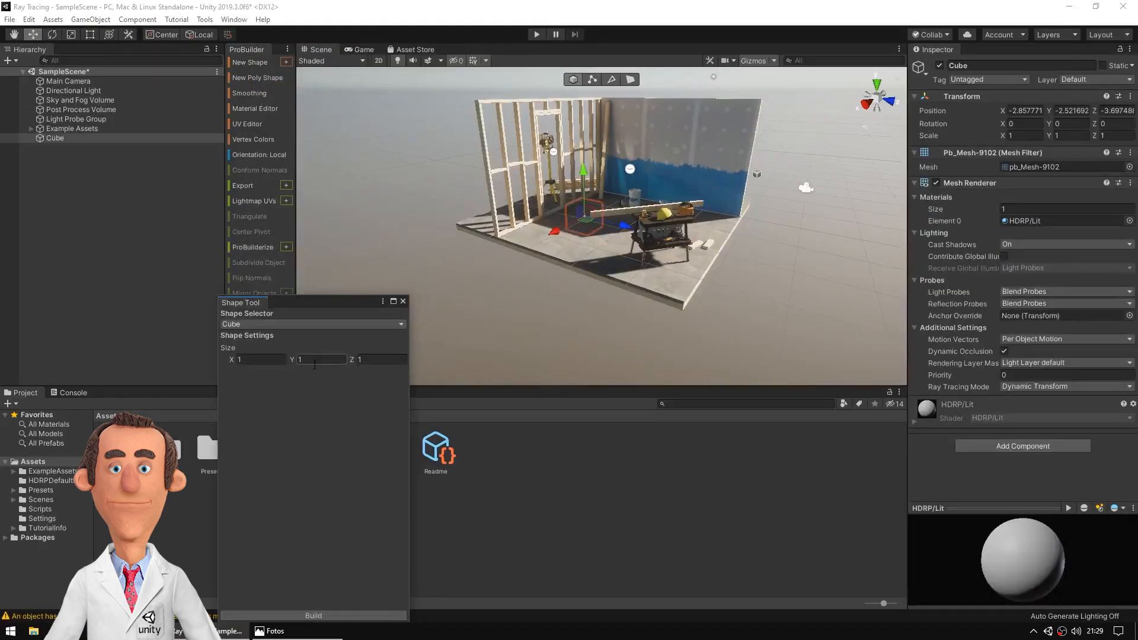
pyautogui.click(336, 616)
pyautogui.doubleClick(65, 136)
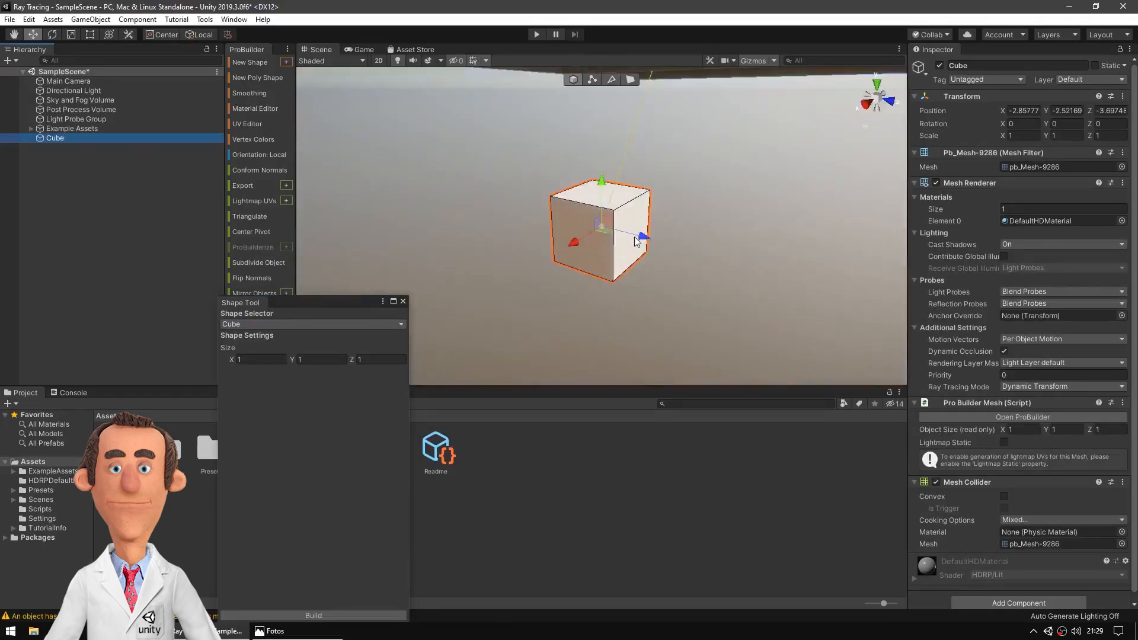
# - Move the ProBuilder cube clear of the room to about X 4.9, Y -1.05, Z -0.04 and close the Shape Tool
pyautogui.moveTo(630, 243); pyautogui.dragTo(453, 197)
pyautogui.scroll(-5, 443, 208)
pyautogui.moveTo(442, 208); pyautogui.dragTo(609, 213, button='middle')
pyautogui.moveTo(552, 231); pyautogui.dragTo(524, 260)
pyautogui.scroll(-5, 534, 258)
pyautogui.moveTo(616, 249); pyautogui.dragTo(748, 270)
pyautogui.scroll(3, 762, 267)
pyautogui.moveTo(762, 266); pyautogui.dragTo(579, 213, button='middle')
pyautogui.moveTo(515, 237); pyautogui.dragTo(462, 243)
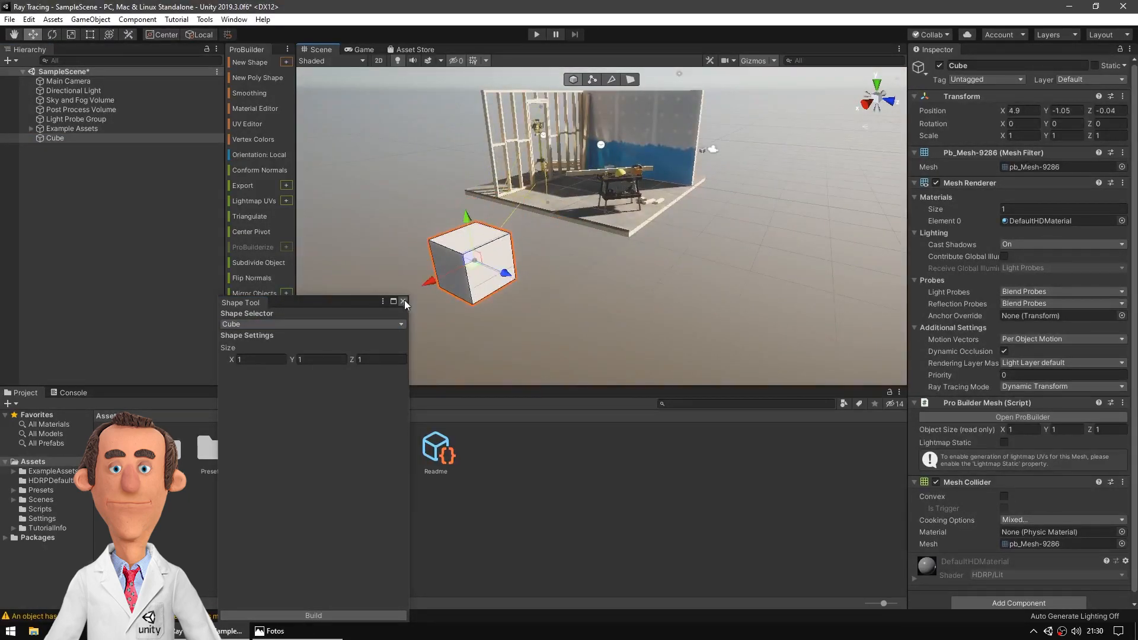
pyautogui.click(403, 301)
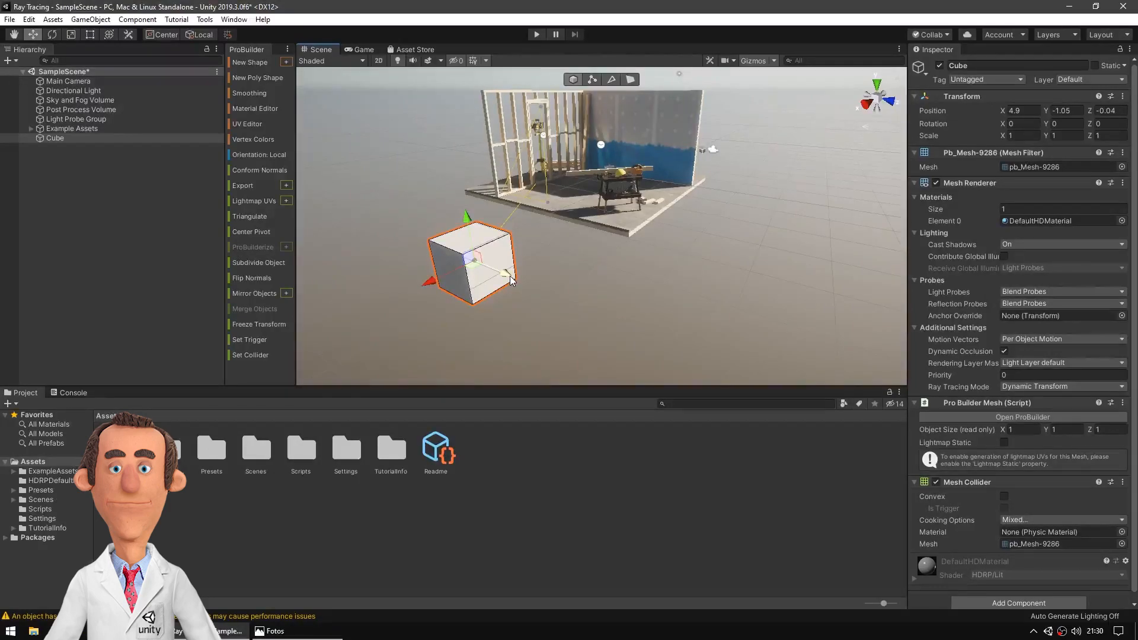
# - Add a regular 3D cube to the scene and place it at about X 2.02, Y -3.24, Z 0.96
pyautogui.scroll(-1, 1084, 381)
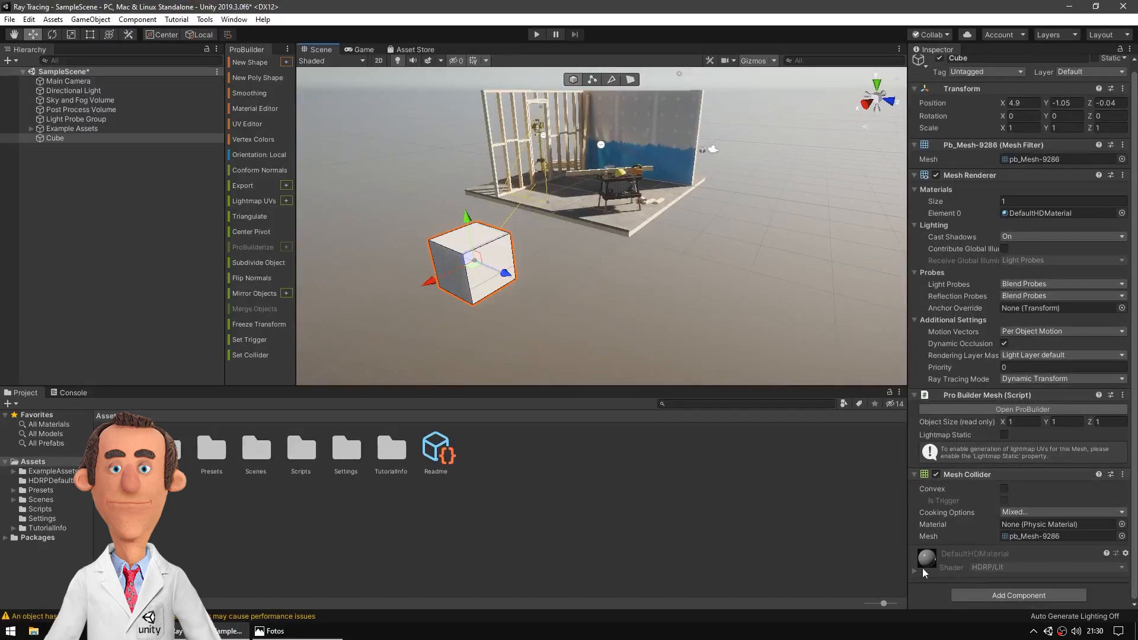
pyautogui.scroll(-10, 1011, 540)
pyautogui.rightClick(109, 242)
pyautogui.moveTo(150, 358)
pyautogui.click(261, 361)
pyautogui.moveTo(576, 245); pyautogui.dragTo(503, 281)
pyautogui.moveTo(563, 278); pyautogui.dragTo(668, 325)
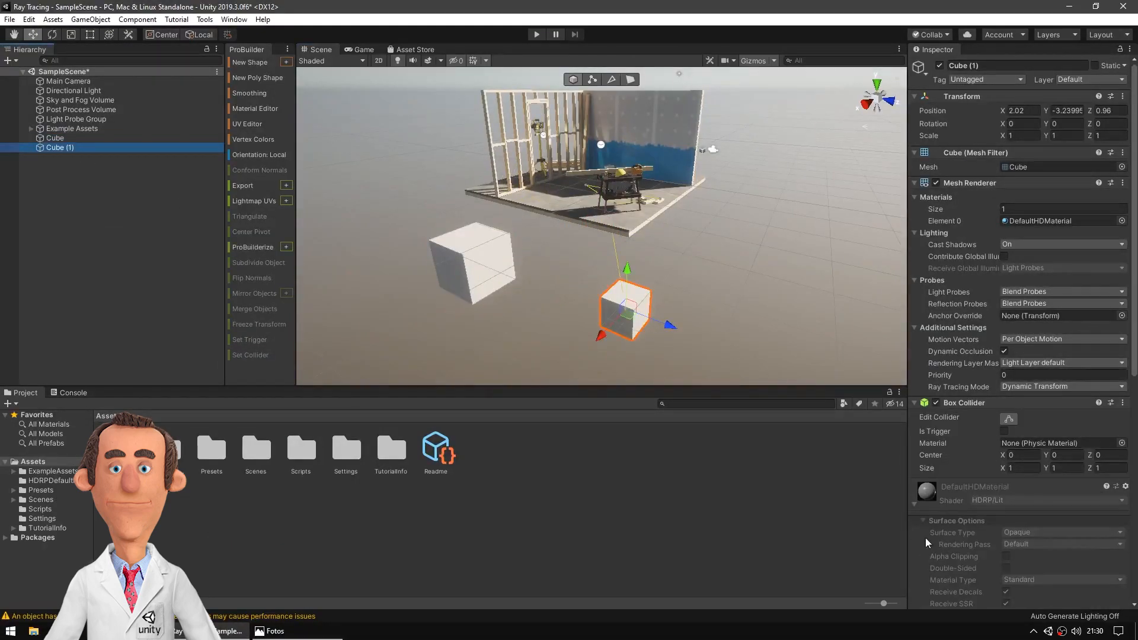
# - Create a new material in the Assets folder and keep its default name
pyautogui.scroll(-5, 960, 528)
pyautogui.click(429, 514)
pyautogui.rightClick(493, 224)
pyautogui.moveTo(603, 241)
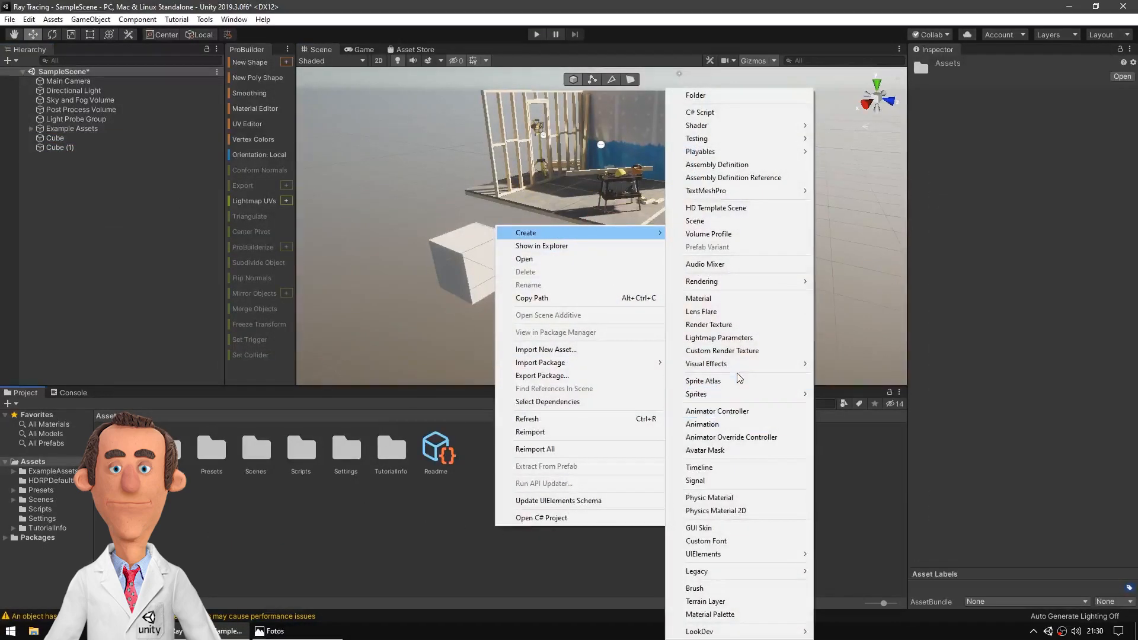
pyautogui.click(735, 299)
pyautogui.press('Return')
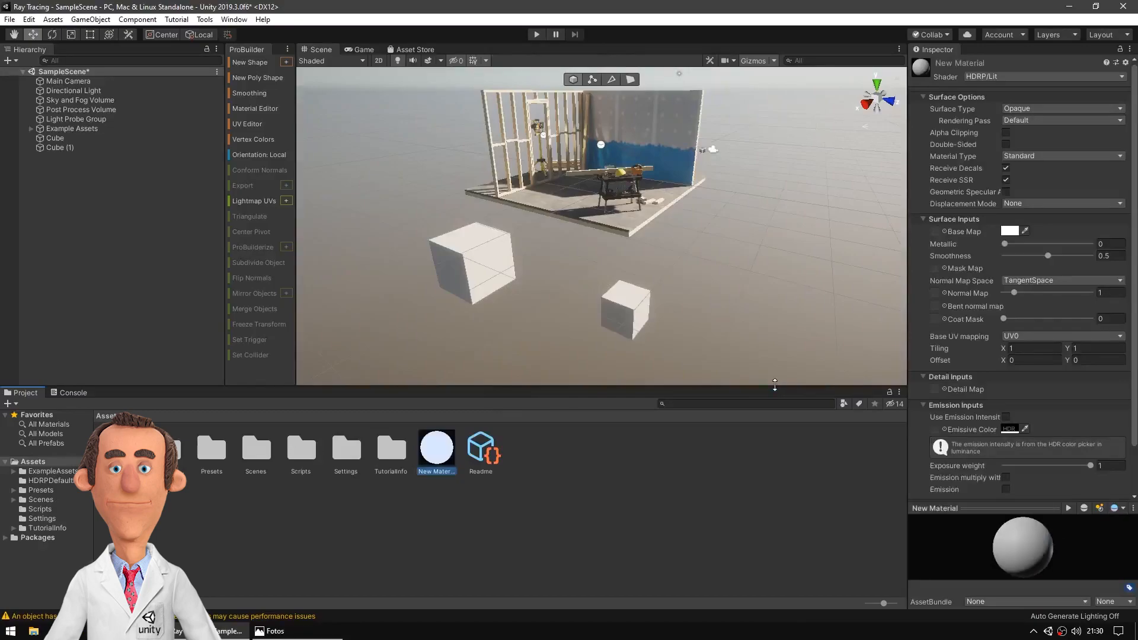
# - Set the new material's Rendering Pass to Raytracing
pyautogui.click(1005, 74)
pyautogui.scroll(2, 1054, 198)
pyautogui.click(1027, 119)
pyautogui.press('Escape')
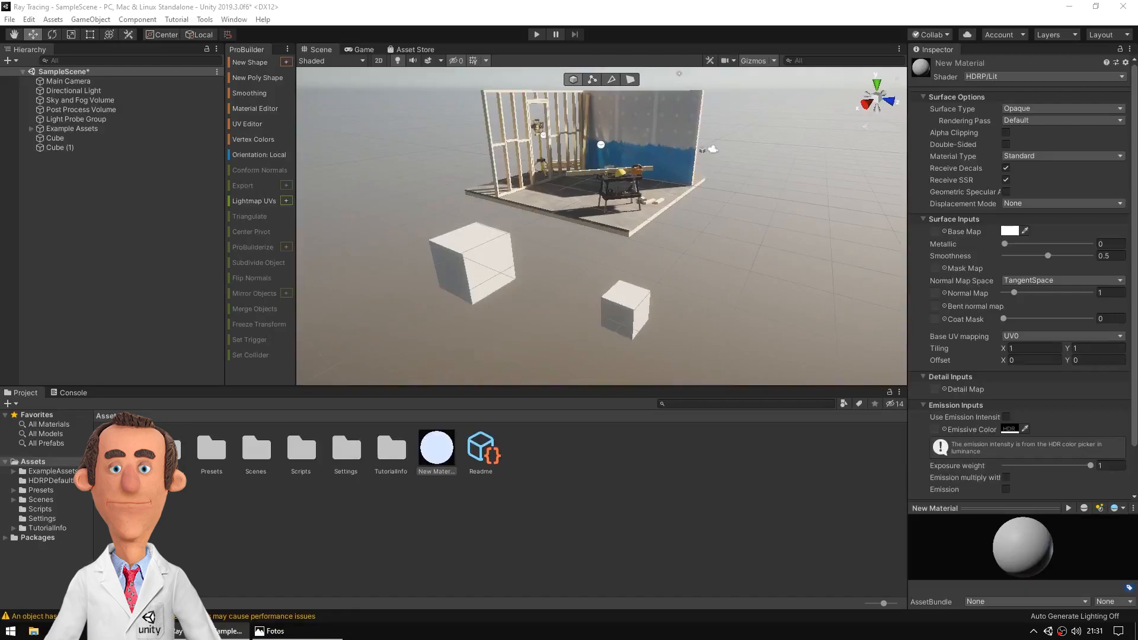
pyautogui.scroll(-2, 1022, 447)
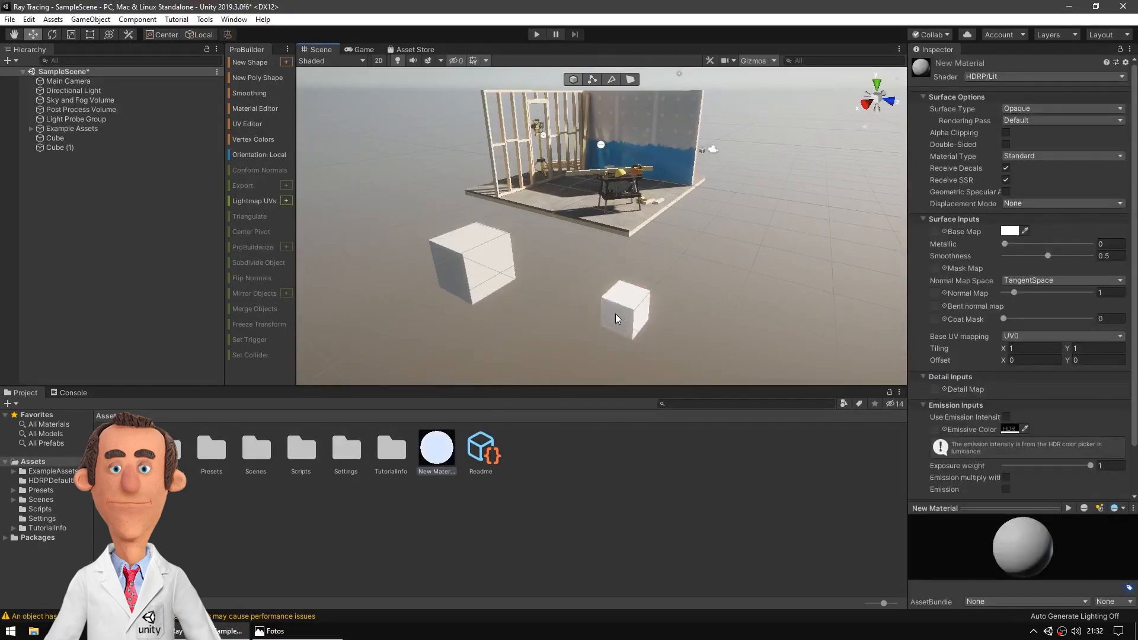
pyautogui.click(1035, 121)
pyautogui.click(1038, 147)
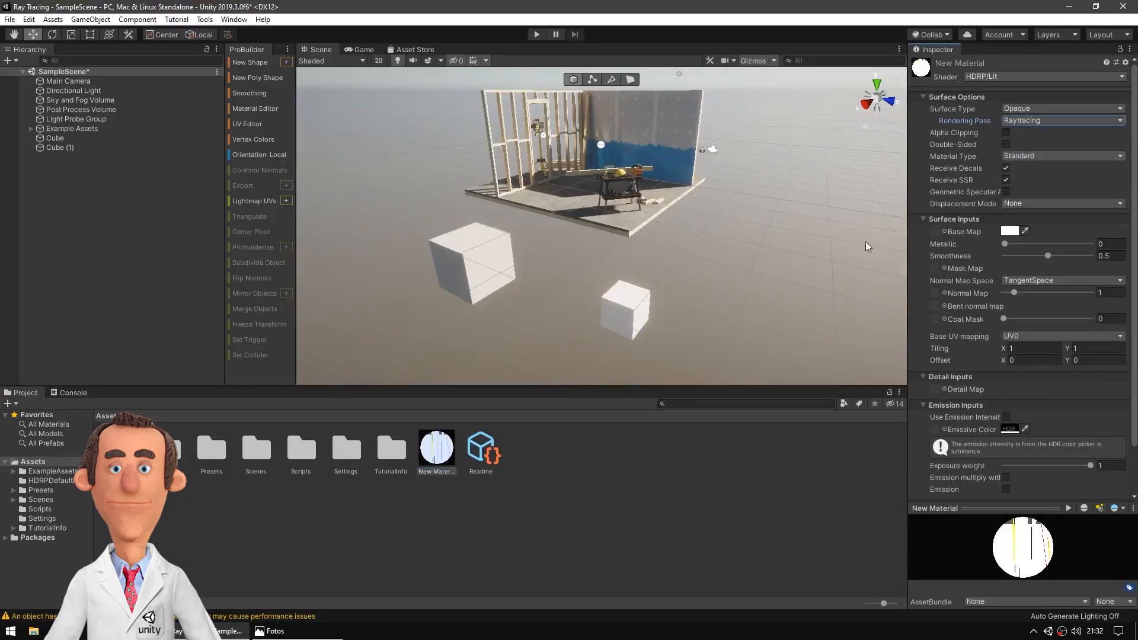
# - Assign the new material to the ProBuilder cube's mesh renderer and expand the material's settings
pyautogui.click(488, 265)
pyautogui.moveTo(444, 459); pyautogui.dragTo(1064, 222)
pyautogui.click(915, 572)
pyautogui.scroll(-10, 922, 574)
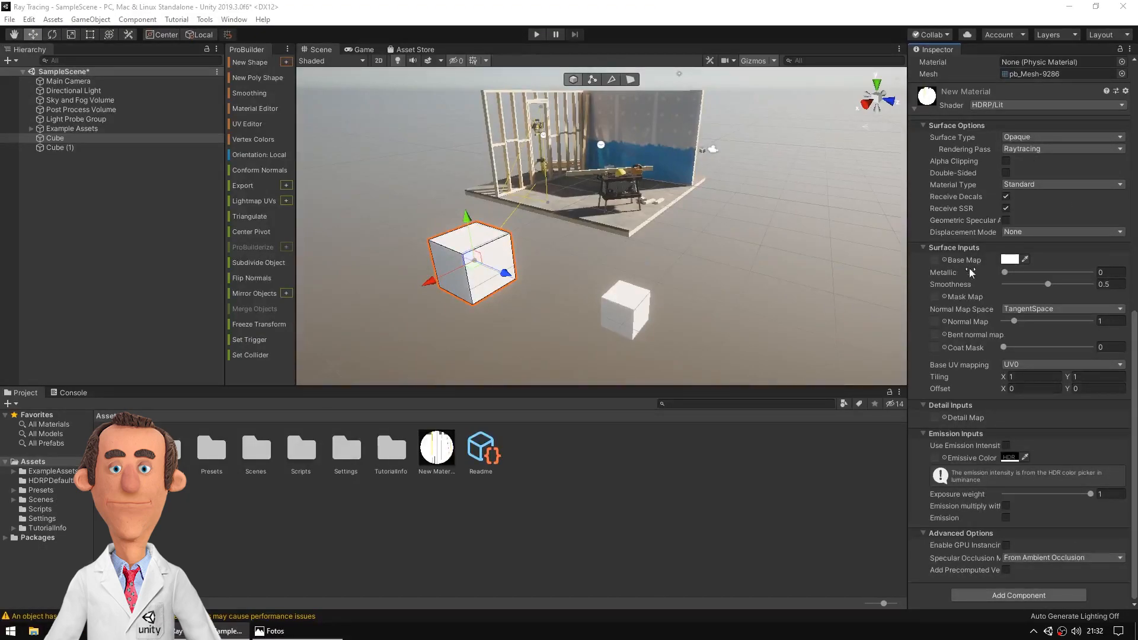
# - Set the new material's Base Map color to black and inspect the cube's reflections up close
pyautogui.click(454, 458)
pyautogui.scroll(3, 1006, 323)
pyautogui.click(1010, 231)
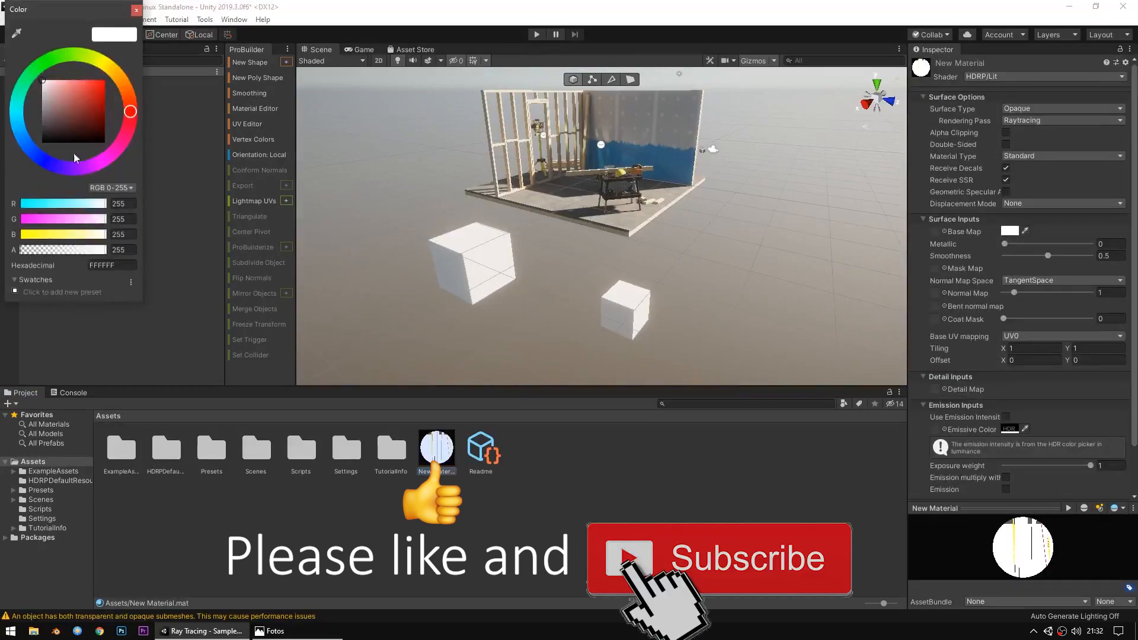
pyautogui.moveTo(53, 129); pyautogui.dragTo(35, 149)
pyautogui.click(138, 11)
pyautogui.scroll(5, 504, 249)
pyautogui.moveTo(503, 254); pyautogui.dragTo(588, 298, button='middle')
pyautogui.scroll(-8, 588, 297)
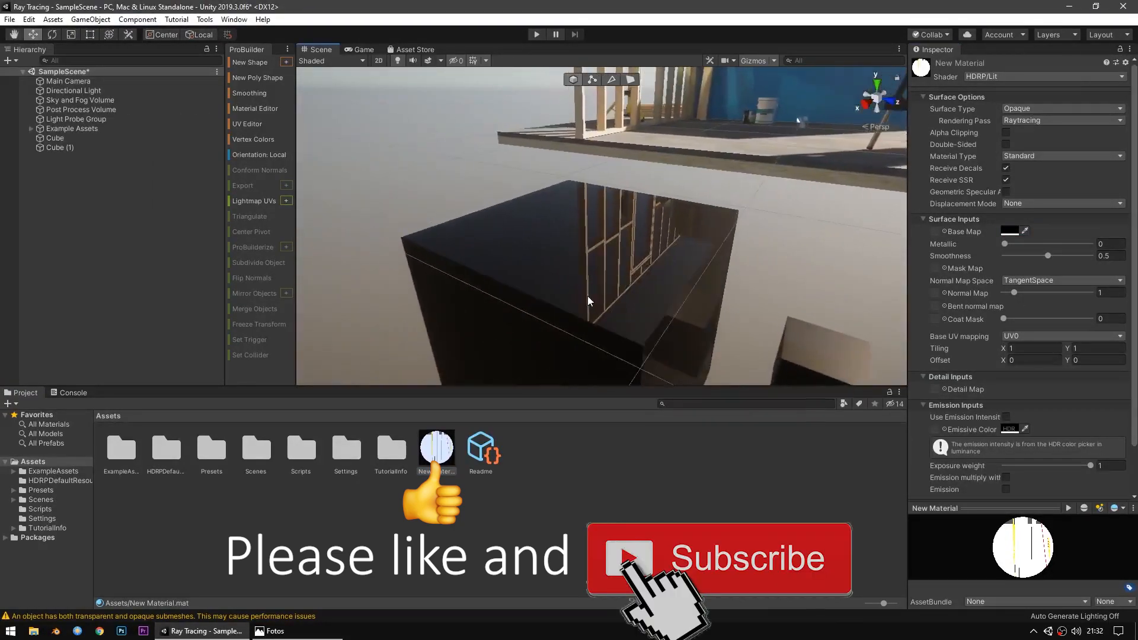
# - Scale the black ProBuilder cube to 3.46 on X and 10.65 on Z
pyautogui.click(597, 254)
pyautogui.scroll(-8, 986, 183)
pyautogui.moveTo(1004, 137); pyautogui.dragTo(164, 135)
pyautogui.scroll(8, 986, 184)
pyautogui.hotkey('ctrl', 'z')
pyautogui.scroll(-8, 478, 255)
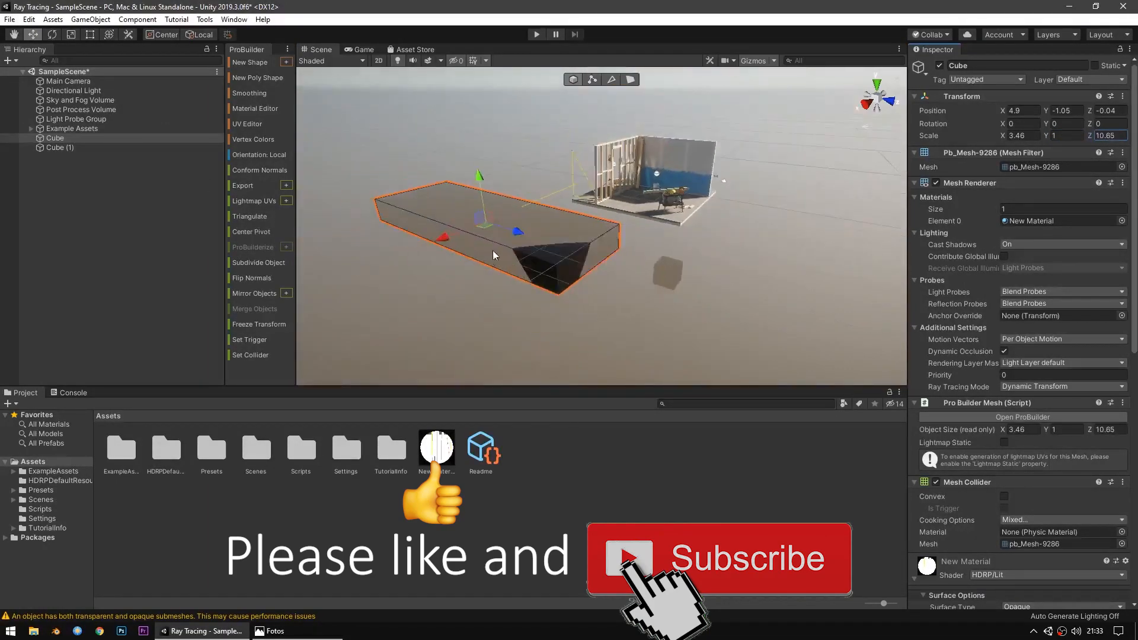
# - Nudge the stretched block and move the small regular cube farther away from it
pyautogui.scroll(6, 514, 260)
pyautogui.moveTo(417, 225)
pyautogui.mouseDown()
pyautogui.moveTo(458, 239)
pyautogui.moveTo(439, 230)
pyautogui.mouseUp()
pyautogui.click(716, 306)
pyautogui.moveTo(748, 313); pyautogui.dragTo(874, 339)
pyautogui.moveTo(855, 379); pyautogui.dragTo(834, 258)
# - Move the stretched black block under the room as a floor, to about X -0.03, Y -0.95, Z 4.05
pyautogui.moveTo(617, 252); pyautogui.dragTo(510, 296, button='middle')
pyautogui.click(412, 299)
pyautogui.moveTo(349, 277); pyautogui.dragTo(555, 240)
pyautogui.moveTo(584, 188); pyautogui.dragTo(585, 183)
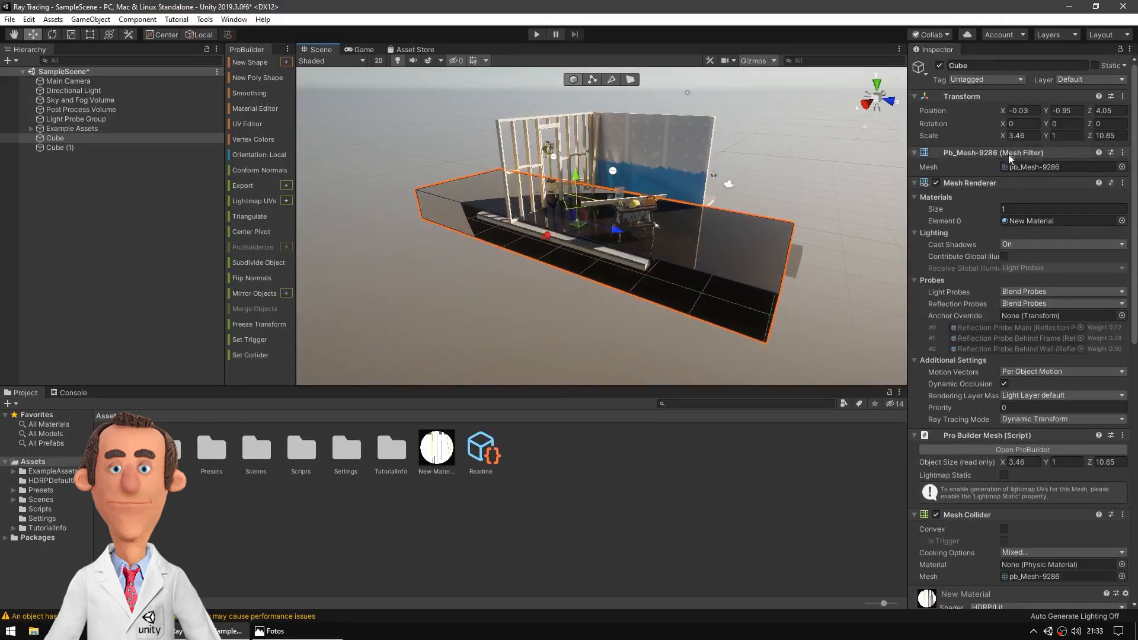
# - Scale the floor block to about 9.8 on X and reposition it at about X -5.78, Y -0.98
pyautogui.click(70, 34)
pyautogui.moveTo(545, 237); pyautogui.dragTo(455, 278)
pyautogui.click(33, 35)
pyautogui.moveTo(544, 237); pyautogui.dragTo(600, 213)
pyautogui.scroll(5, 667, 180)
pyautogui.moveTo(667, 180); pyautogui.dragTo(504, 172, button='middle')
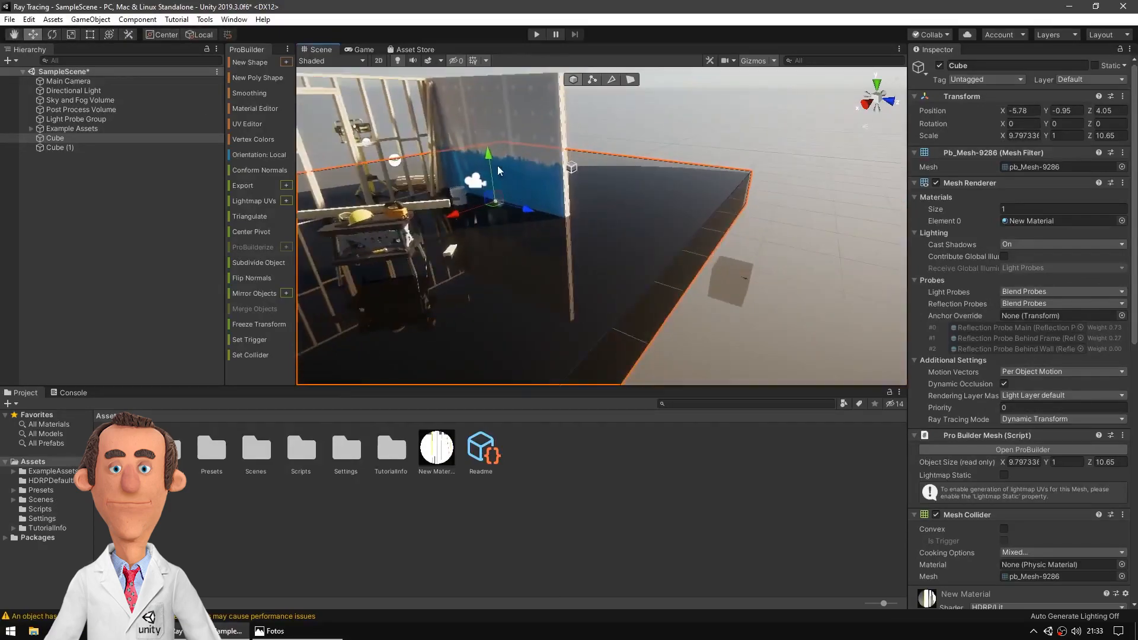
pyautogui.moveTo(491, 158); pyautogui.dragTo(521, 219)
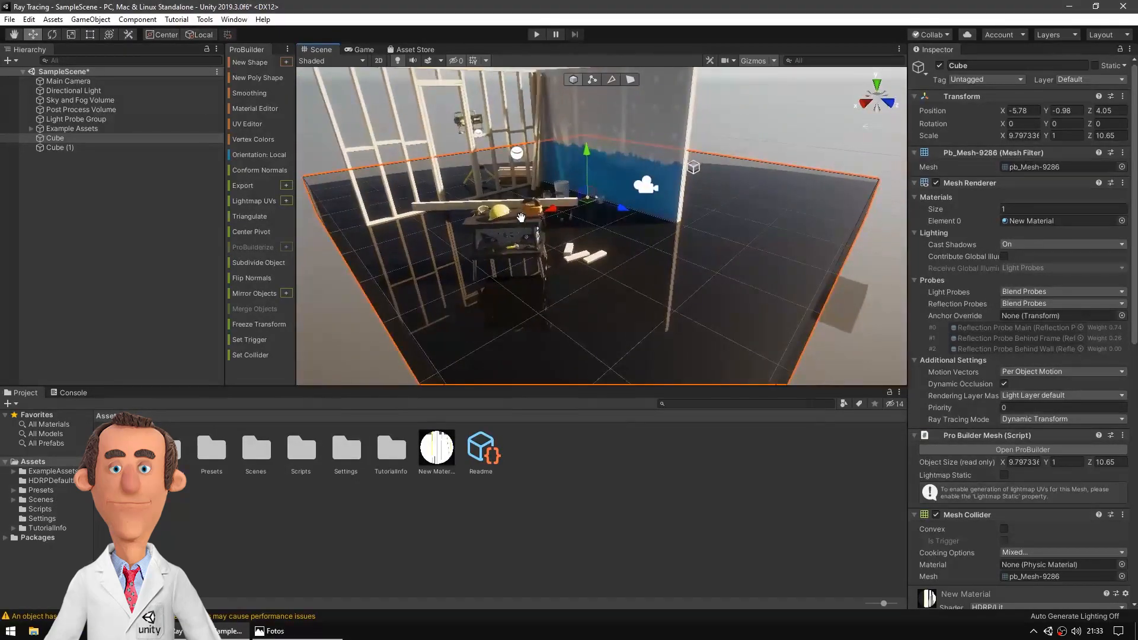
# - Check the Game view and align the Main Camera with the current Scene view
pyautogui.click(359, 49)
pyautogui.click(320, 51)
pyautogui.click(70, 82)
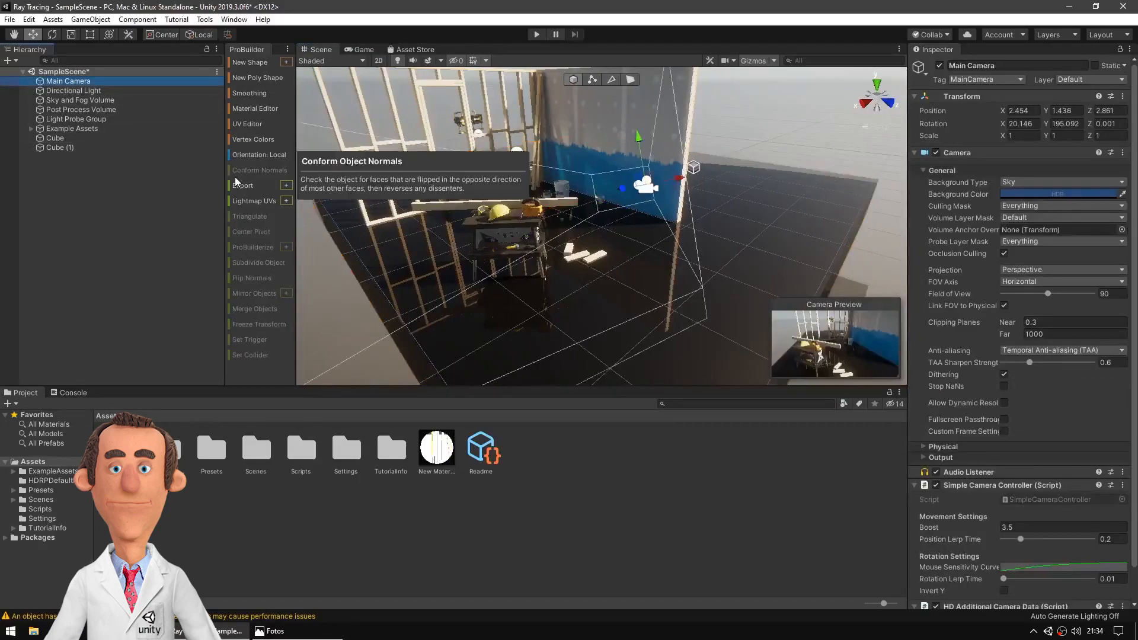
pyautogui.hotkey('ctrl', 'shift', 'f')
pyautogui.scroll(-5, 518, 209)
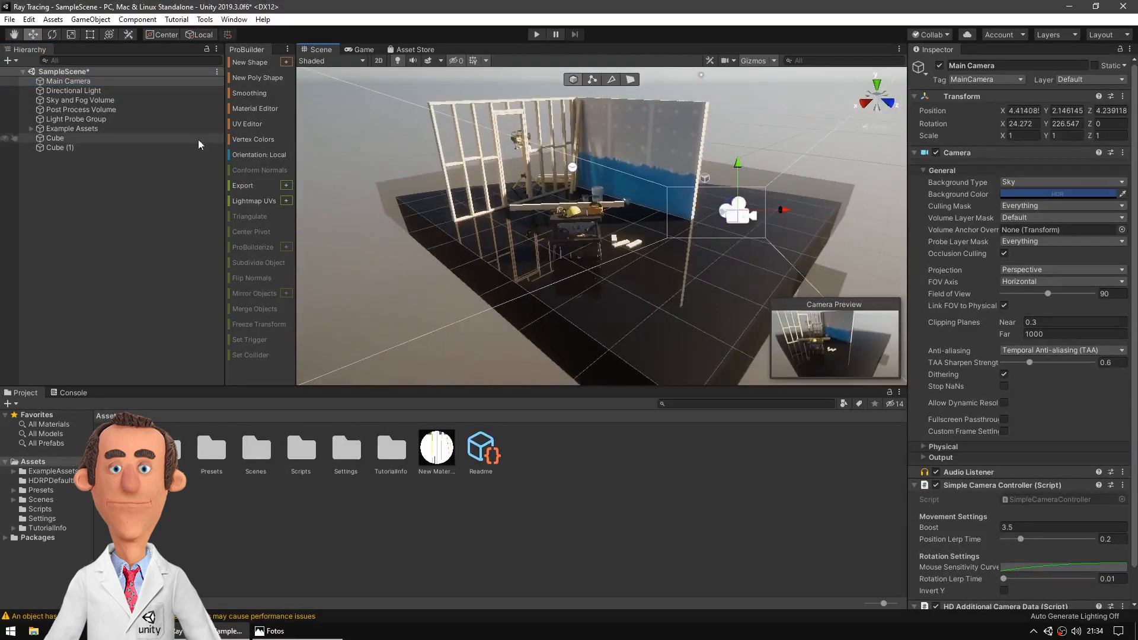
# - Move the floor block along Z to about 2.63 and check the Game view
pyautogui.click(55, 137)
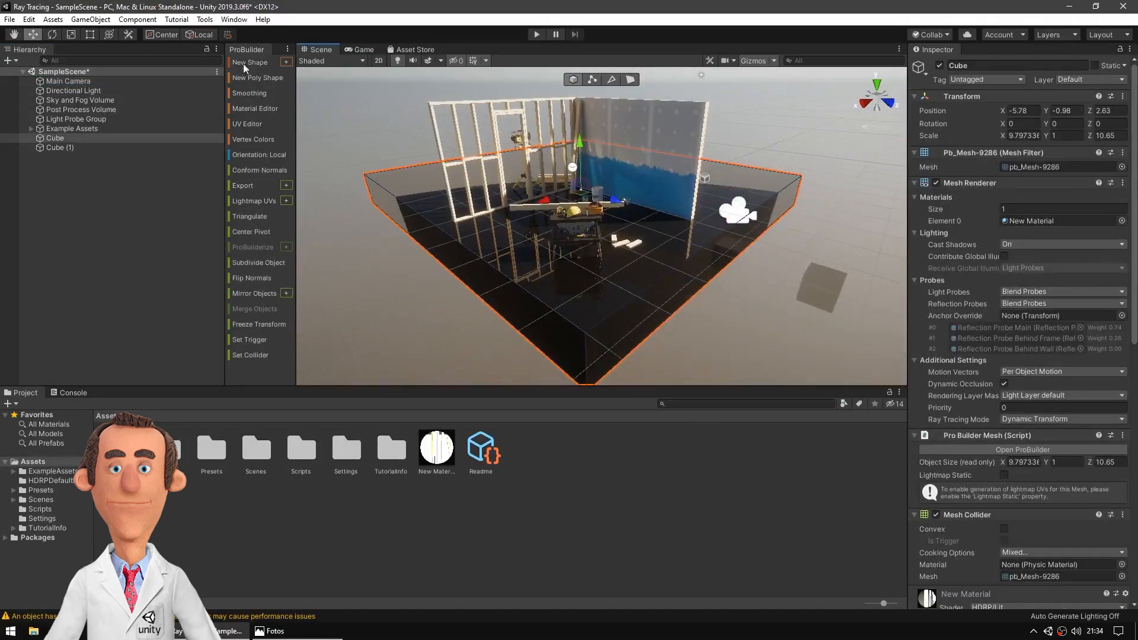
pyautogui.click(358, 49)
pyautogui.click(320, 50)
# - Align the Main Camera with a wider Scene view of the whole block, at about X 6.36, Y 2.97, Z 5.12
pyautogui.click(69, 82)
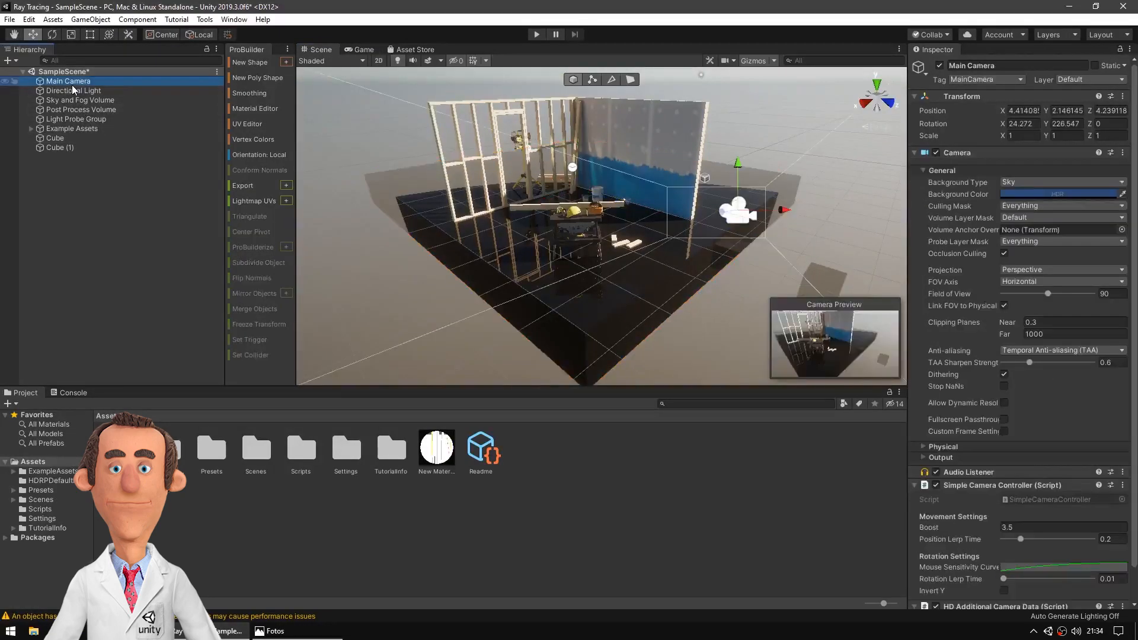
pyautogui.hotkey('ctrl', 'shift', 'f')
pyautogui.click(358, 50)
pyautogui.click(320, 50)
pyautogui.hotkey('ctrl', 'shift', 'f')
# - Set the Game view resolution to 1080p (1920x1080)
pyautogui.click(359, 50)
pyautogui.click(388, 61)
pyautogui.click(385, 168)
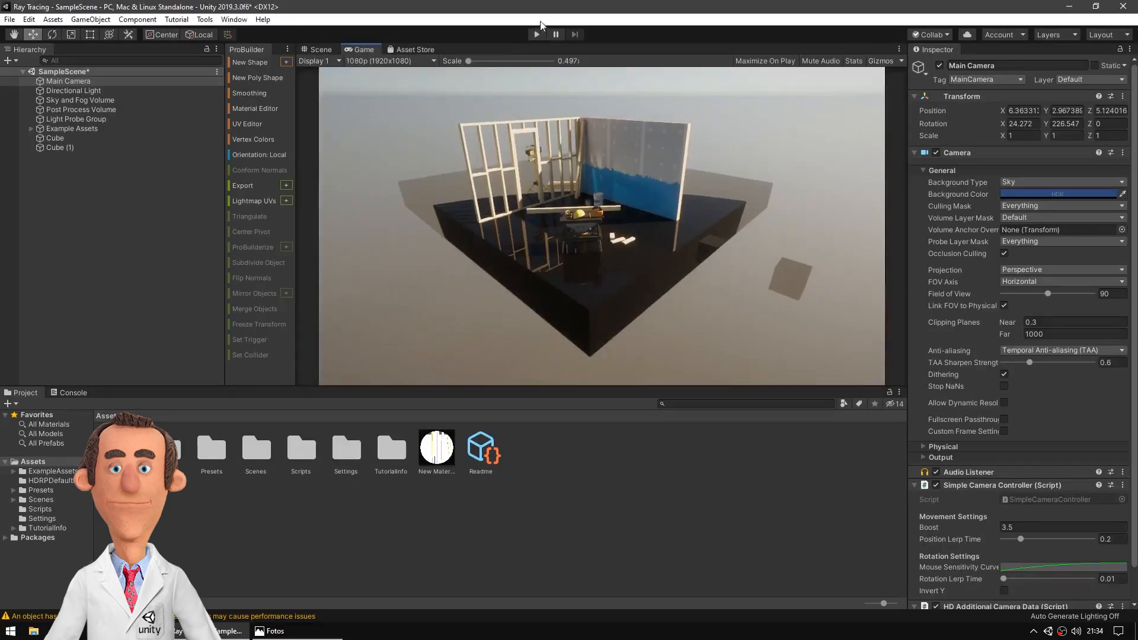
# - Enable Maximize On Play for the Game view and run the scene in play mode
pyautogui.hotkey('ctrl', 'p')
pyautogui.click(765, 61)
pyautogui.click(537, 35)
pyautogui.click(537, 35)
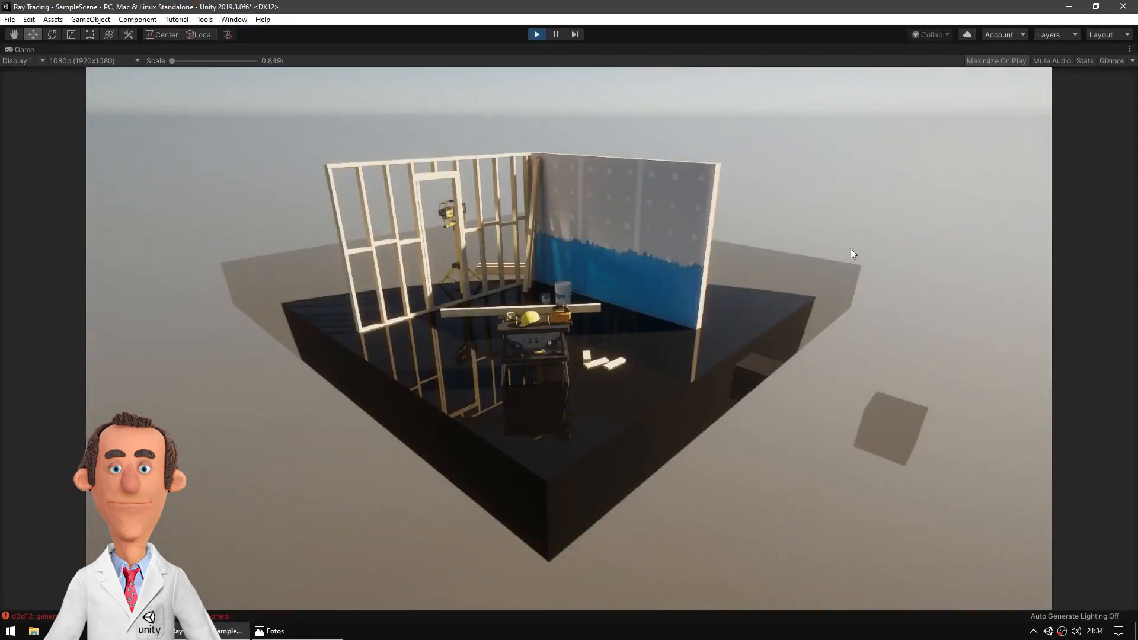
# - Stop play mode and set the Main Camera's Field of View to 90
pyautogui.click(537, 34)
pyautogui.scroll(5, 573, 235)
pyautogui.scroll(-6, 573, 235)
pyautogui.scroll(2, 573, 235)
pyautogui.click(1050, 293)
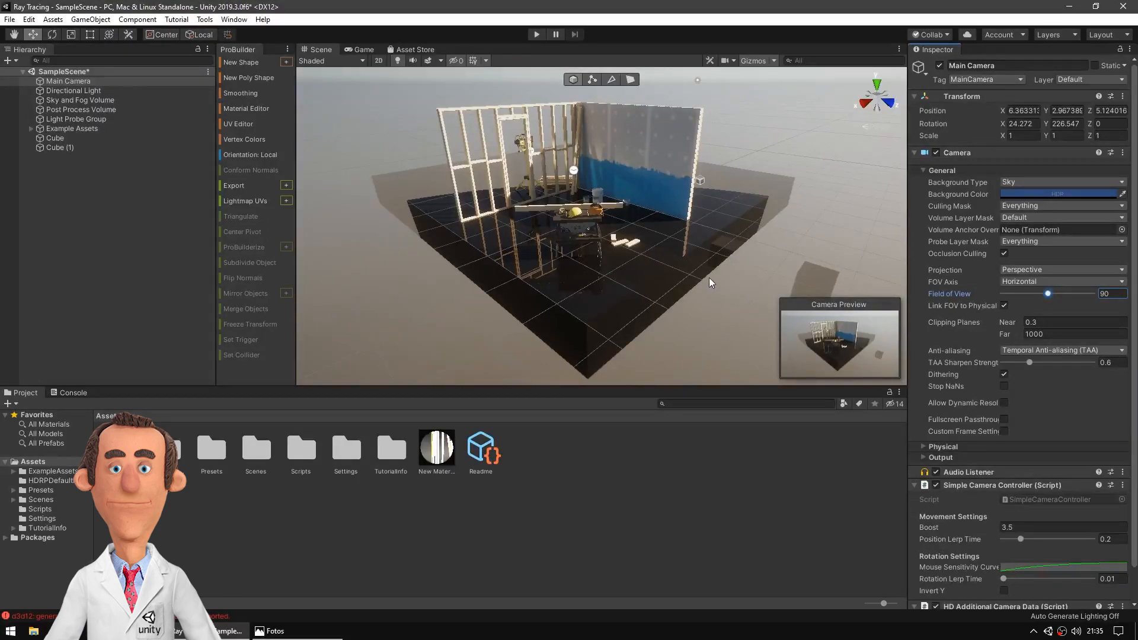
# - Align the Main Camera with a closer Scene view of the workbench, about X 4.44, Y 1.51, Z 3.30, and test it in play mode
pyautogui.click(600, 282)
pyautogui.scroll(5, 616, 277)
pyautogui.moveTo(615, 276)
pyautogui.mouseDown(button='middle')
pyautogui.moveTo(615, 250)
pyautogui.moveTo(616, 265)
pyautogui.mouseUp(button='middle')
pyautogui.scroll(1, 616, 265)
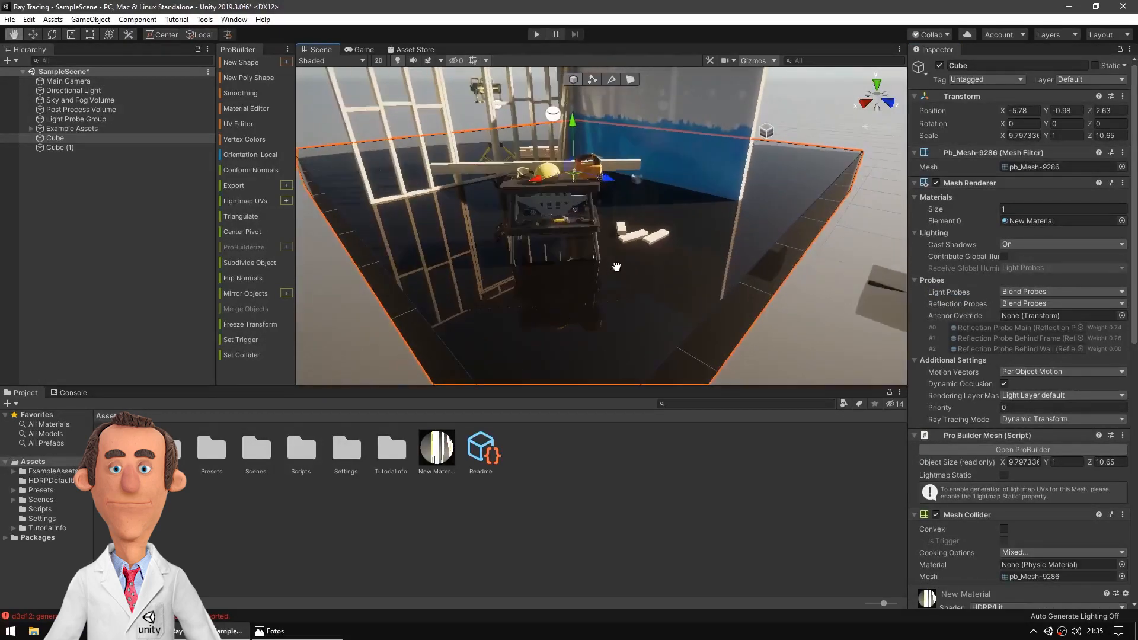
pyautogui.click(363, 50)
pyautogui.click(321, 50)
pyautogui.click(155, 82)
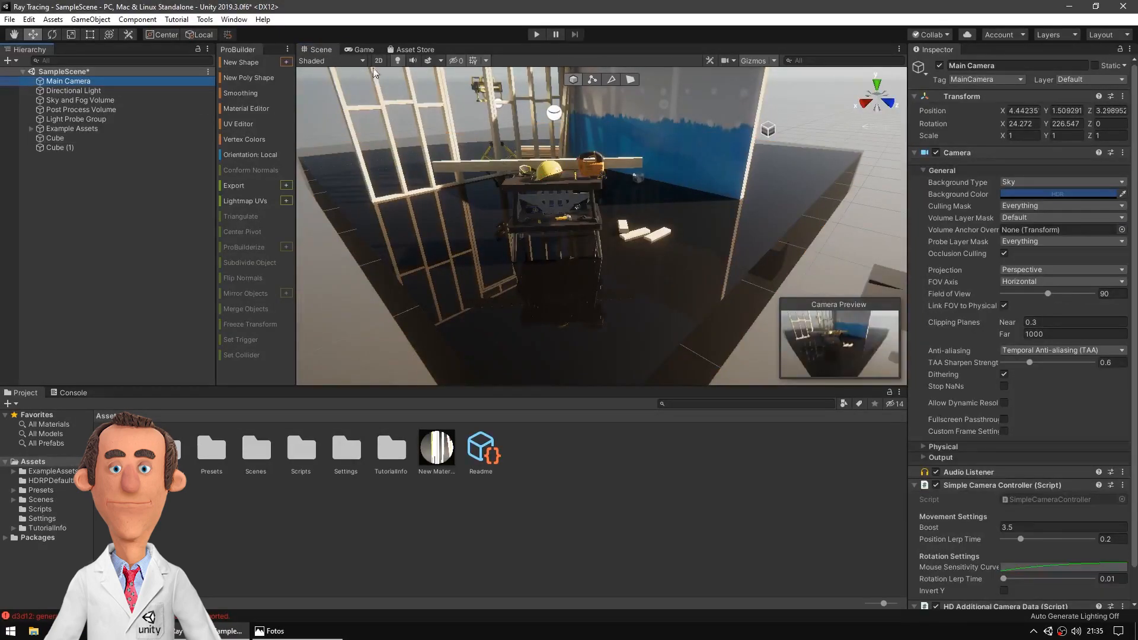
pyautogui.click(537, 34)
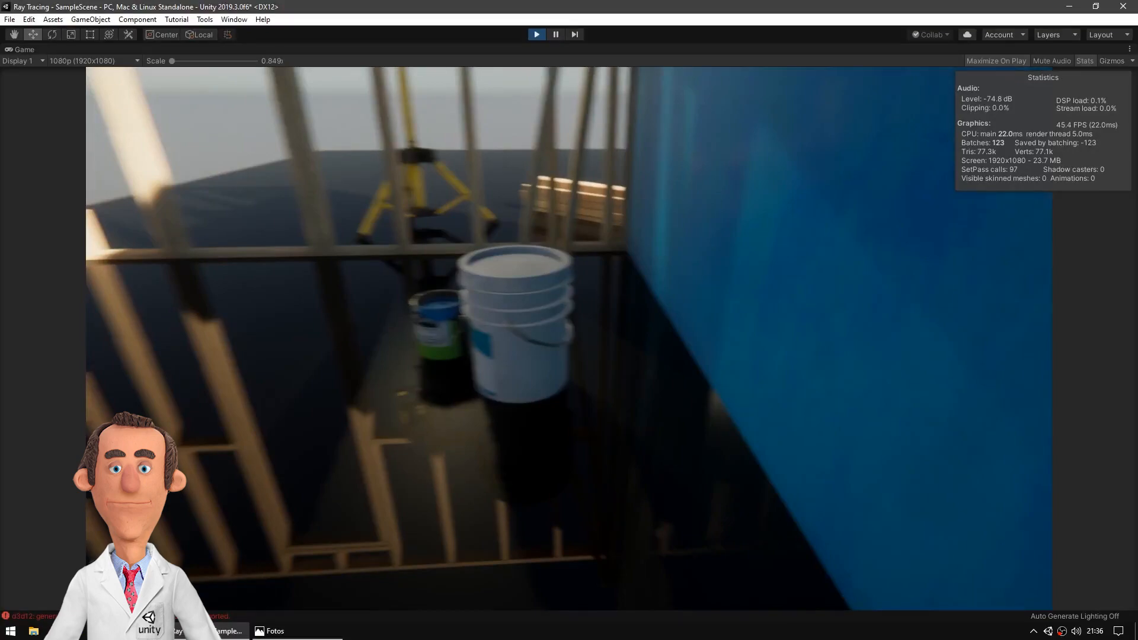
pyautogui.click(536, 35)
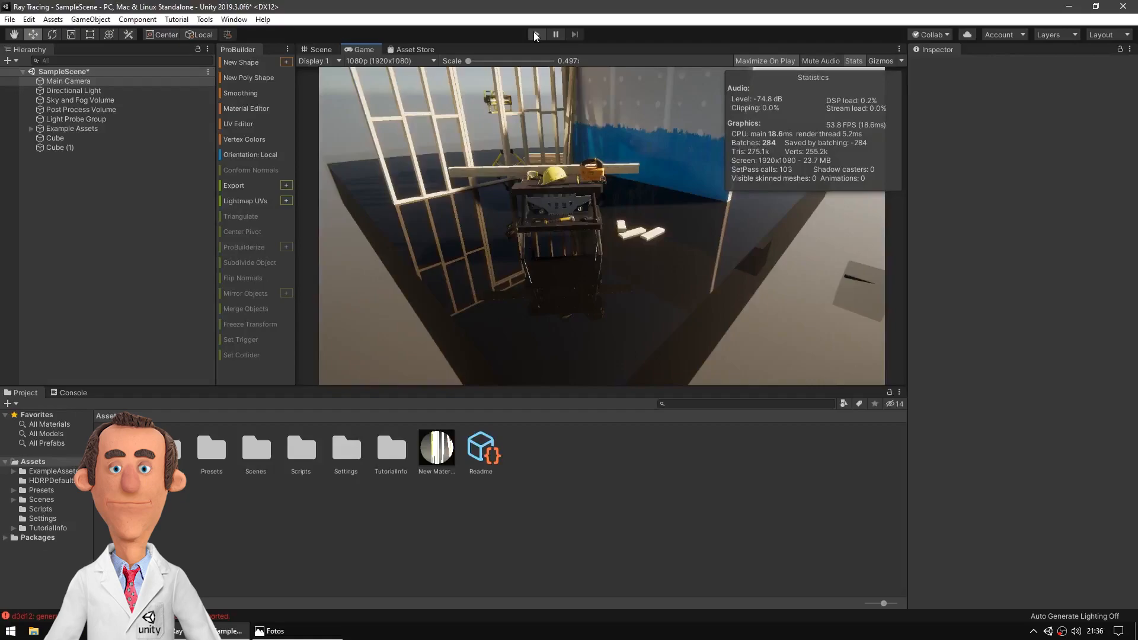
# - Delete the small floating cube, Cube (1), from the scene
pyautogui.click(119, 147)
pyautogui.rightClick(64, 147)
pyautogui.click(106, 215)
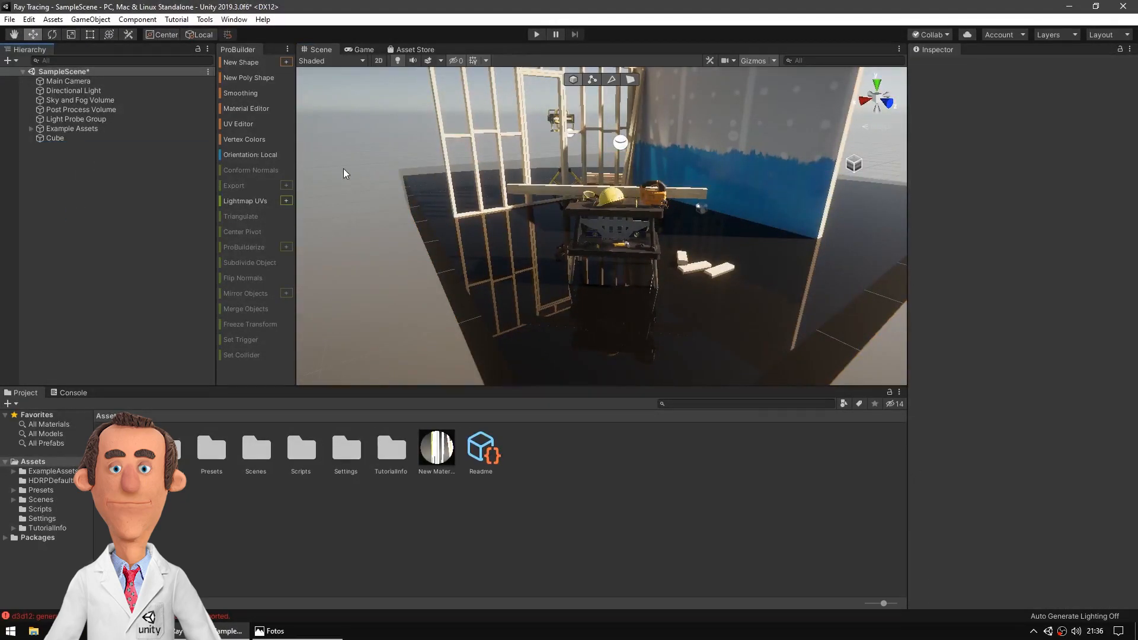
pyautogui.click(1063, 631)
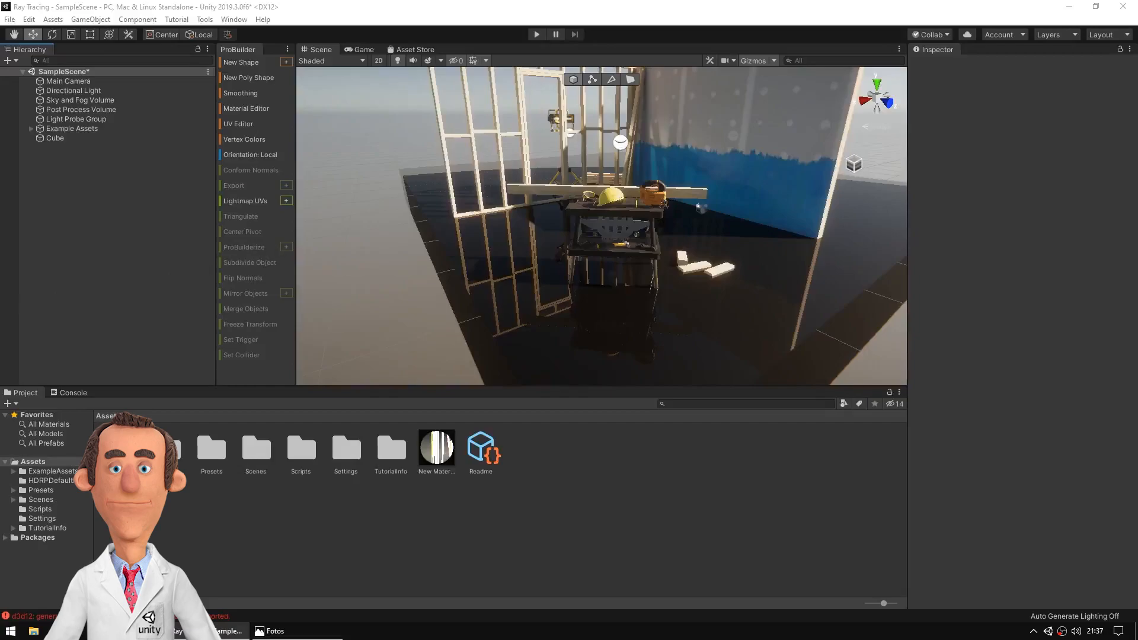
# - Duplicate the black floor block under the sample room
pyautogui.click(566, 210)
pyautogui.rightClick(62, 138)
pyautogui.click(83, 181)
# - Try raising the copied block to about Y 2.21 above the room and undo the move
pyautogui.moveTo(609, 195); pyautogui.dragTo(614, 84)
pyautogui.scroll(-5, 619, 168)
pyautogui.click(611, 79)
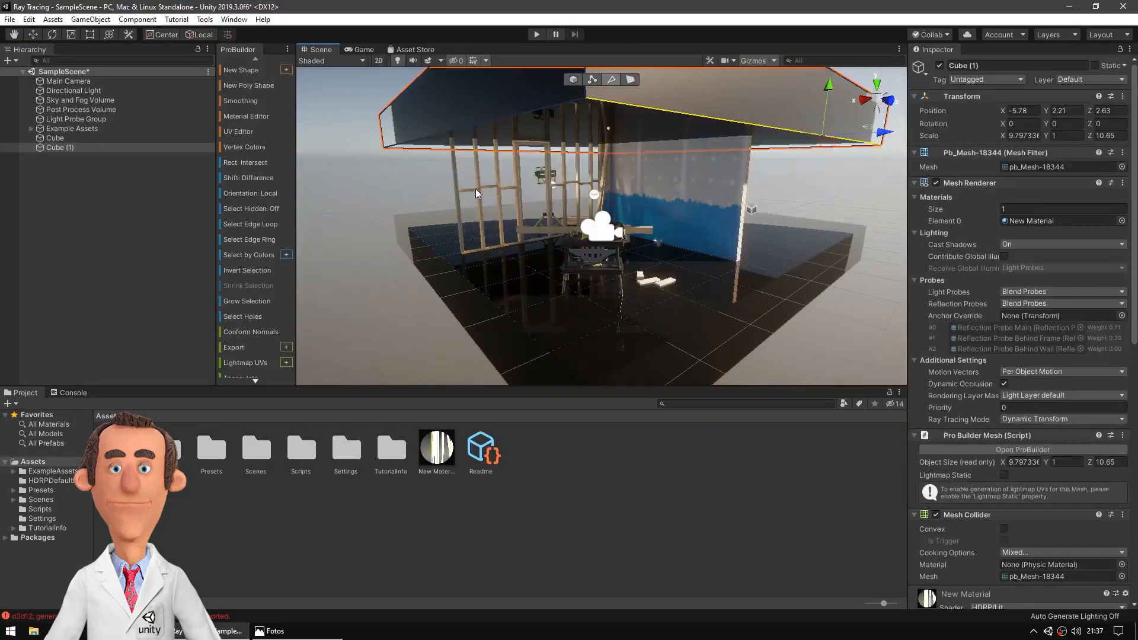
pyautogui.hotkey('ctrl', 'z')
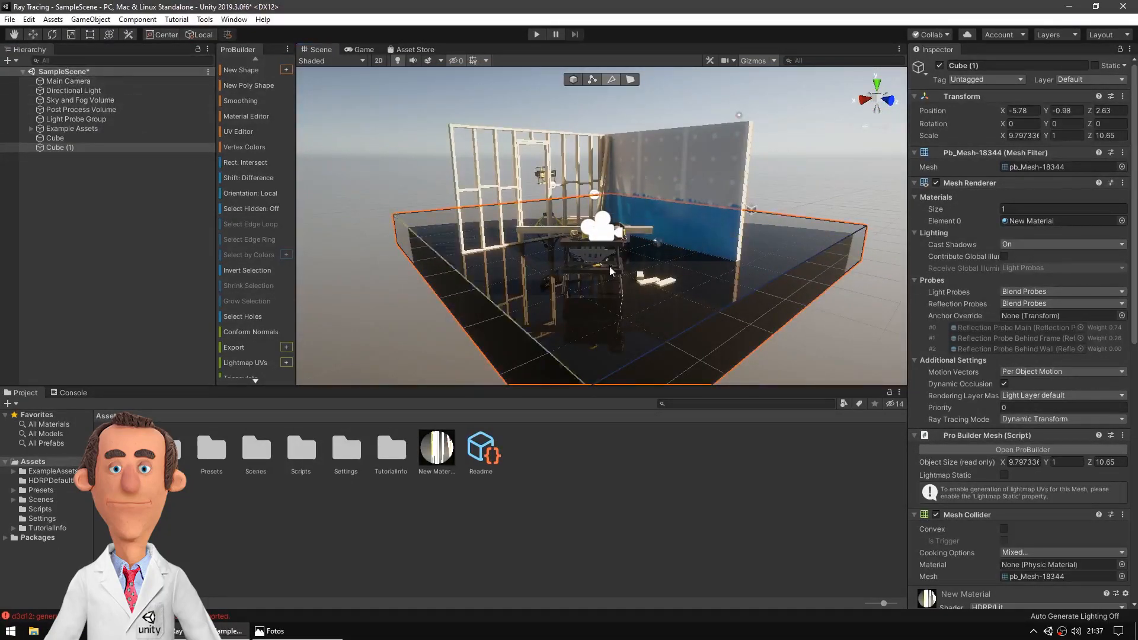
# - Raise the copied floor block to Y 2.41 so it forms a ceiling over the room
pyautogui.scroll(-3, 705, 261)
pyautogui.moveTo(709, 261); pyautogui.dragTo(628, 282, button='middle')
pyautogui.click(62, 147)
pyautogui.moveTo(1047, 112); pyautogui.dragTo(1117, 105)
pyautogui.moveTo(702, 308); pyautogui.dragTo(695, 285, button='middle')
pyautogui.keyDown('alt'); pyautogui.moveTo(695, 285); pyautogui.dragTo(534, 302); pyautogui.keyUp('alt')
pyautogui.scroll(4, 522, 211)
pyautogui.keyDown('alt'); pyautogui.moveTo(525, 216); pyautogui.dragTo(638, 169); pyautogui.keyUp('alt')
pyautogui.scroll(-6, 550, 235)
pyautogui.scroll(3, 524, 193)
# - Enlarge the ceiling block to a scale of 50 along both X and Z
pyautogui.moveTo(1003, 137); pyautogui.dragTo(1019, 137)
pyautogui.moveTo(1090, 136); pyautogui.dragTo(1130, 137)
pyautogui.keyDown('alt'); pyautogui.moveTo(588, 178); pyautogui.dragTo(613, 274); pyautogui.keyUp('alt')
pyautogui.scroll(-3, 612, 274)
pyautogui.moveTo(503, 201); pyautogui.dragTo(595, 231, button='middle')
pyautogui.moveTo(1090, 136); pyautogui.dragTo(83, 129)
pyautogui.moveTo(1003, 137); pyautogui.dragTo(1063, 119)
pyautogui.moveTo(736, 148); pyautogui.dragTo(544, 252, button='right')
pyautogui.scroll(1, 769, 232)
pyautogui.press('w')
pyautogui.press('s')
pyautogui.click(1030, 136)
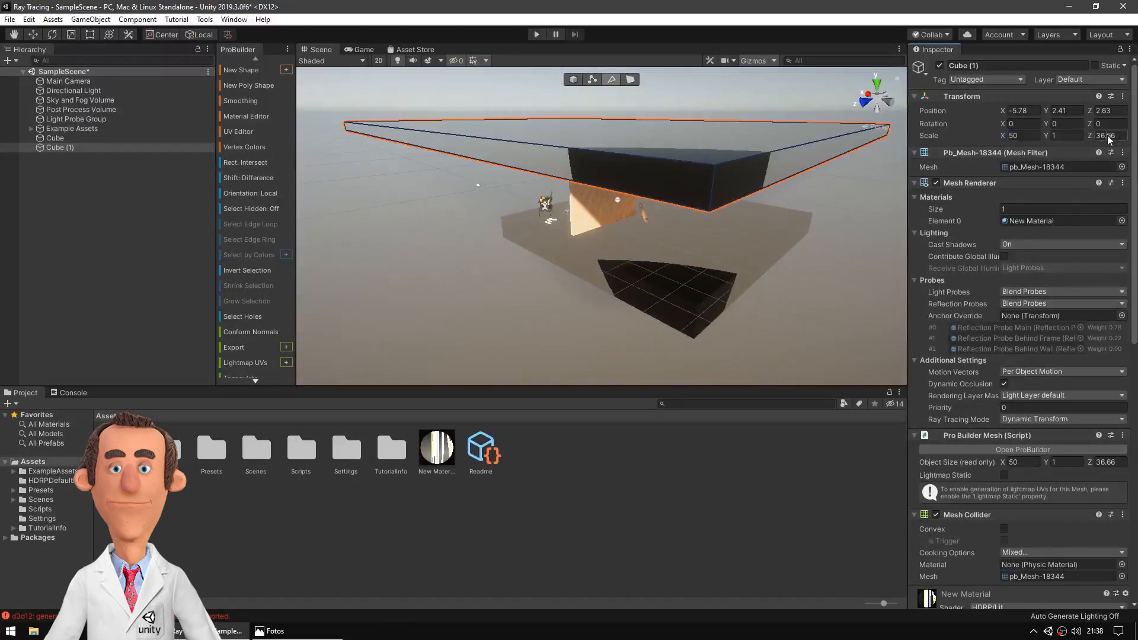
# - Deactivate the original floor block and lower a duplicate of the ceiling block to Y -0.97 as the new floor
pyautogui.click(55, 138)
pyautogui.click(939, 66)
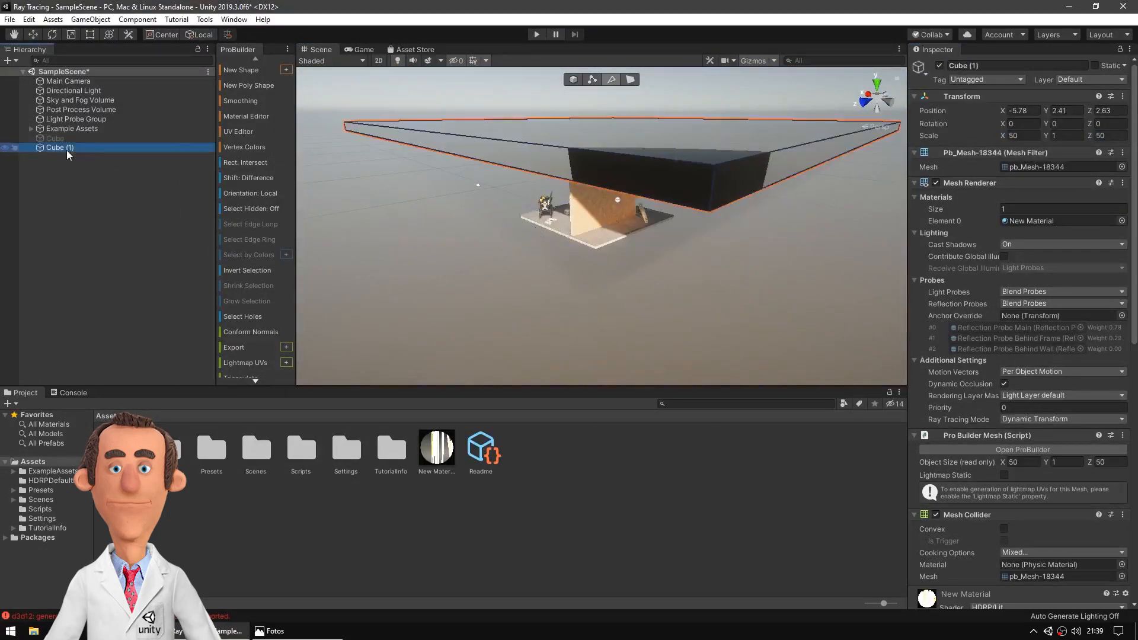
pyautogui.moveTo(1012, 112); pyautogui.dragTo(1028, 111)
pyautogui.press('w')
pyautogui.moveTo(764, 197); pyautogui.dragTo(662, 190, button='right')
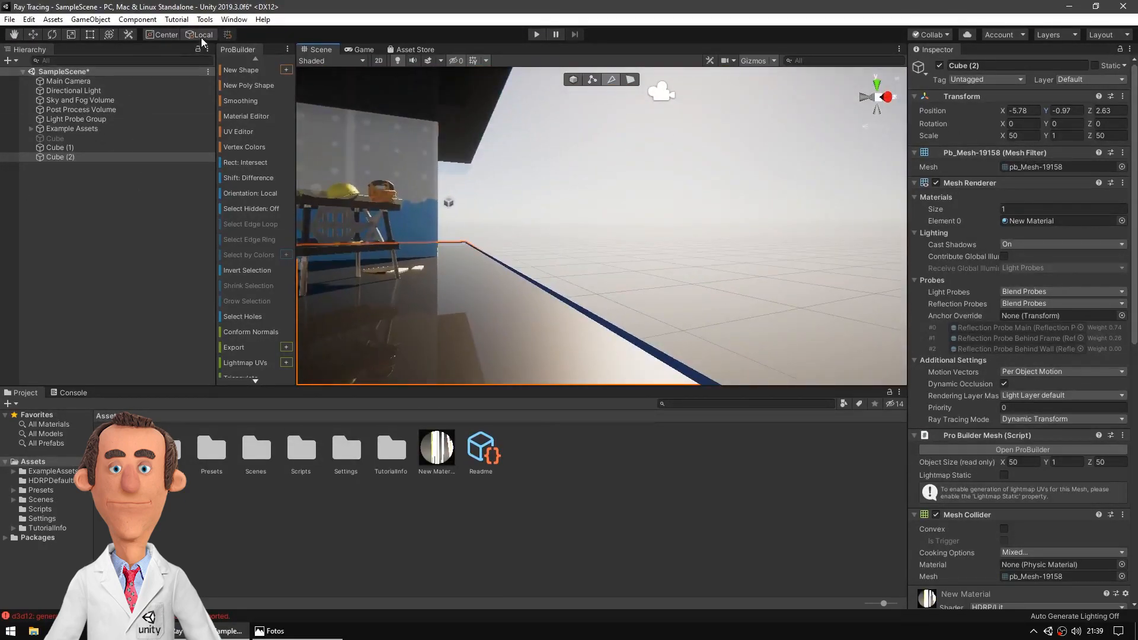
# - Create a ProBuilder cube beyond the edge of the slabs and apply New Material to it
pyautogui.click(256, 70)
pyautogui.moveTo(639, 255); pyautogui.dragTo(581, 249, button='right')
pyautogui.press('w')
pyautogui.moveTo(623, 256); pyautogui.dragTo(456, 261)
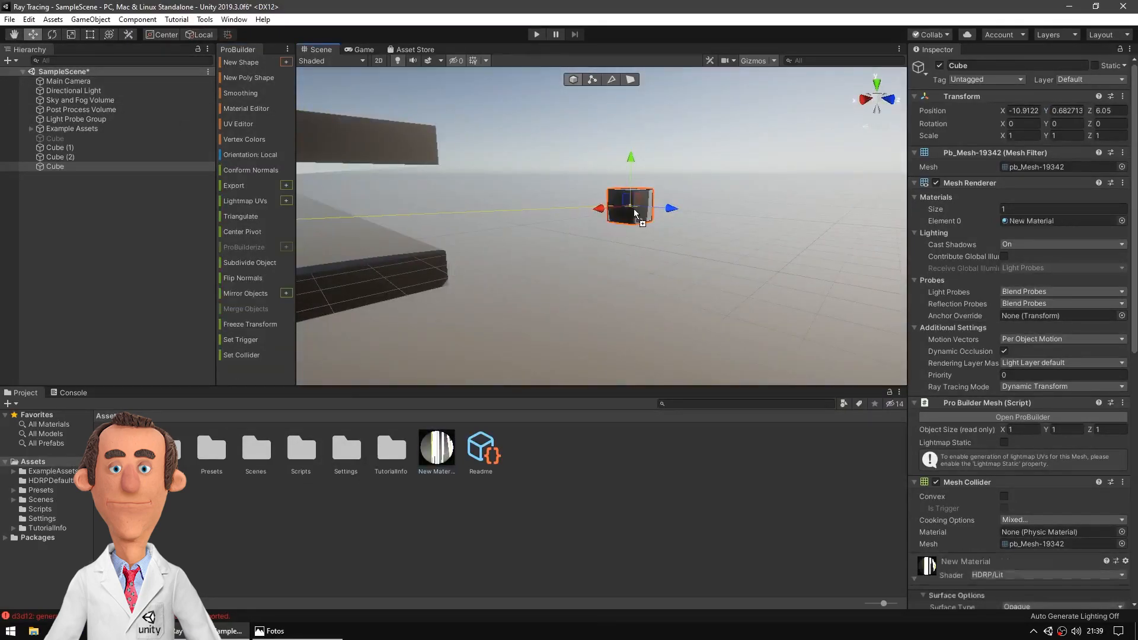
# - Move the new cube to the edge of the slabs, down between floor and ceiling
pyautogui.moveTo(634, 208); pyautogui.dragTo(556, 209)
pyautogui.moveTo(556, 209); pyautogui.dragTo(664, 208, button='right')
pyautogui.moveTo(661, 202); pyautogui.dragTo(587, 201)
pyautogui.moveTo(587, 201); pyautogui.dragTo(590, 142, button='right')
pyautogui.moveTo(591, 125); pyautogui.dragTo(594, 235)
pyautogui.keyDown('alt'); pyautogui.moveTo(594, 234); pyautogui.dragTo(7, 252); pyautogui.keyUp('alt')
# - Scale the cube to X 50 and Y 2.53 so it forms a wall filling the gap between floor and ceiling
pyautogui.moveTo(1004, 136); pyautogui.dragTo(1059, 137)
pyautogui.hotkey('ctrl', 'z')
pyautogui.moveTo(754, 144); pyautogui.dragTo(380, 121, button='right')
pyautogui.moveTo(1050, 137); pyautogui.dragTo(1067, 135)
pyautogui.moveTo(830, 151); pyautogui.dragTo(981, 146, button='right')
pyautogui.moveTo(1048, 137); pyautogui.dragTo(1053, 137)
pyautogui.moveTo(847, 157); pyautogui.dragTo(1082, 237, button='right')
pyautogui.moveTo(1090, 138); pyautogui.dragTo(1105, 142)
pyautogui.hotkey('ctrl', 'z')
pyautogui.moveTo(1003, 136); pyautogui.dragTo(1056, 136)
pyautogui.write('50')
# - Align the wall with the slabs' edge, positioning it at about X -5.63
pyautogui.moveTo(451, 199); pyautogui.dragTo(535, 185, button='right')
pyautogui.moveTo(620, 235); pyautogui.dragTo(510, 246, button='right')
pyautogui.moveTo(504, 241); pyautogui.dragTo(532, 244)
pyautogui.moveTo(533, 245); pyautogui.dragTo(750, 268, button='right')
pyautogui.moveTo(1003, 111); pyautogui.dragTo(1046, 112)
pyautogui.moveTo(731, 235); pyautogui.dragTo(545, 248, button='right')
# - Duplicate the wall and move the copy to the opposite edge of the slabs
pyautogui.rightClick(50, 166)
pyautogui.click(77, 214)
pyautogui.moveTo(494, 217); pyautogui.dragTo(745, 215)
pyautogui.moveTo(745, 214); pyautogui.dragTo(389, 249, button='right')
pyautogui.moveTo(387, 228); pyautogui.dragTo(641, 225)
pyautogui.moveTo(755, 233); pyautogui.dragTo(592, 233, button='right')
pyautogui.moveTo(391, 226); pyautogui.dragTo(593, 230)
pyautogui.moveTo(565, 229); pyautogui.dragTo(497, 233, button='right')
# - Duplicate both walls together and rotate the copies to -90 degrees about Y
pyautogui.click(65, 168)
pyautogui.keyDown('shift'); pyautogui.click(69, 175); pyautogui.keyUp('shift')
pyautogui.rightClick(70, 174)
pyautogui.click(107, 224)
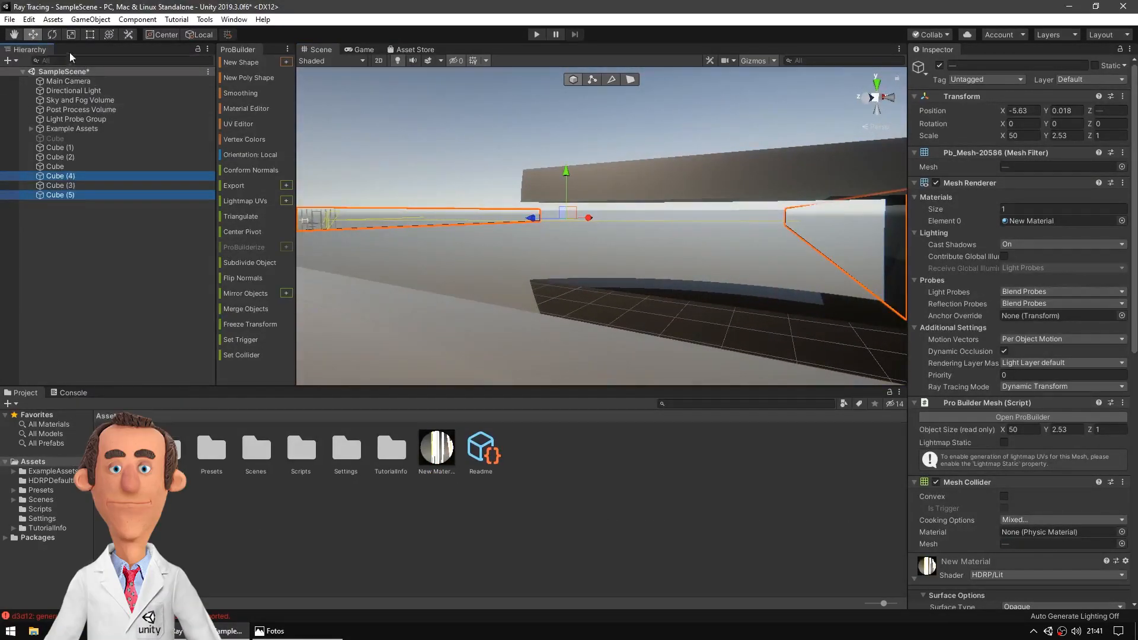
pyautogui.press('e')
pyautogui.moveTo(553, 226); pyautogui.dragTo(727, 191)
pyautogui.click(1067, 124)
pyautogui.write('-90')
# - Align the Main Camera with a view inside the enclosure, about X -1.98, Y 1.17, Z -7.59, and test it in play mode
pyautogui.moveTo(750, 248); pyautogui.dragTo(309, 121, button='right')
pyautogui.click(68, 81)
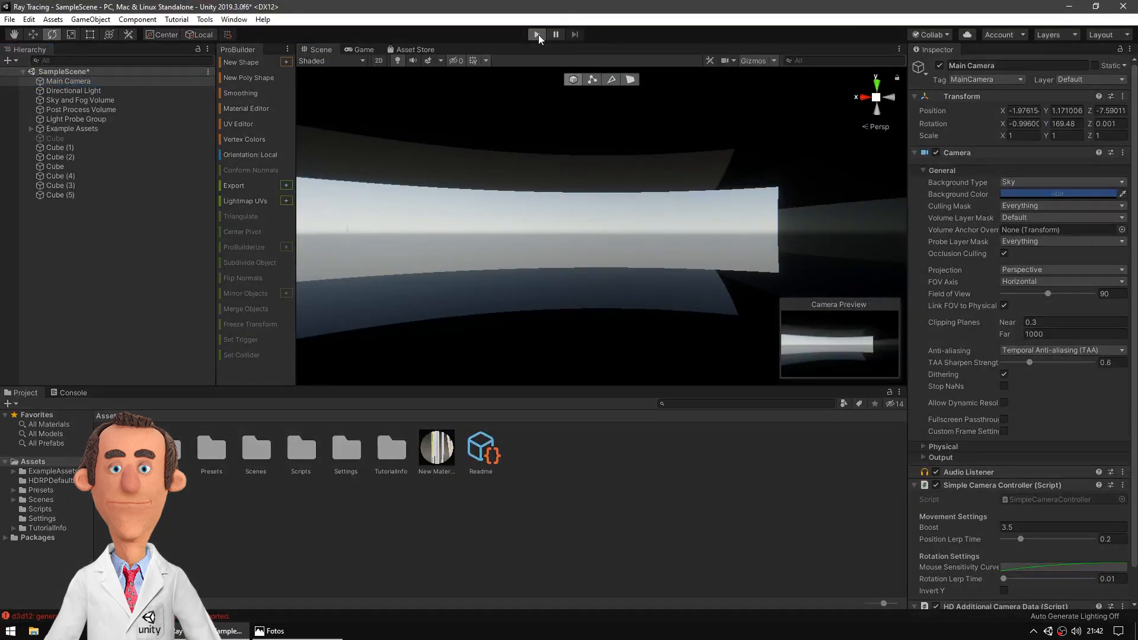
pyautogui.click(537, 34)
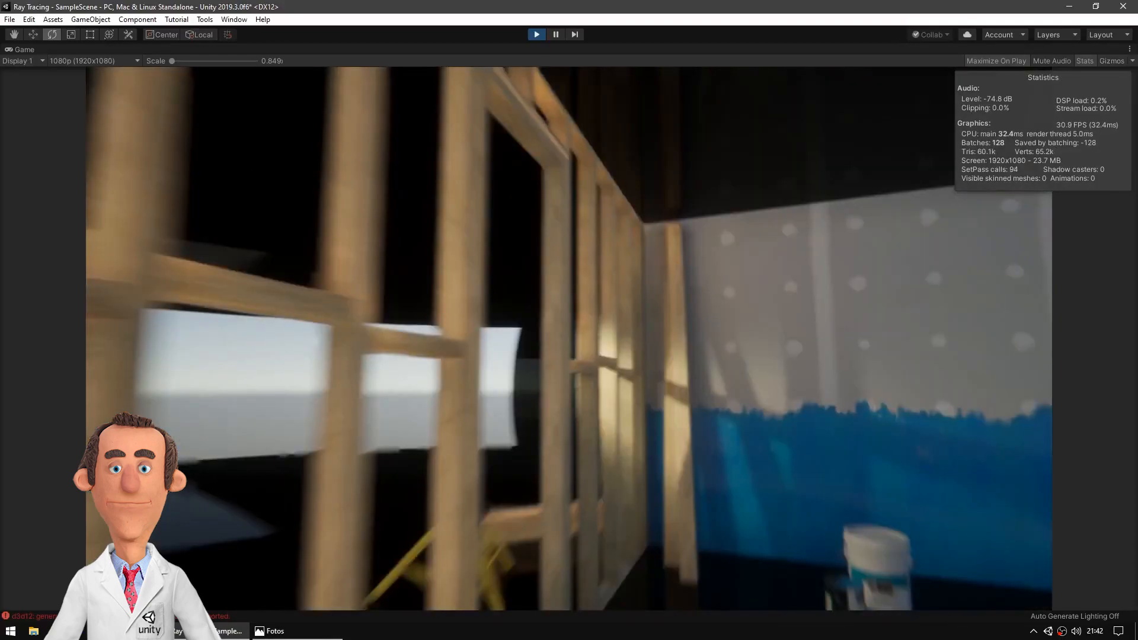
pyautogui.hotkey('ctrl', 'p')
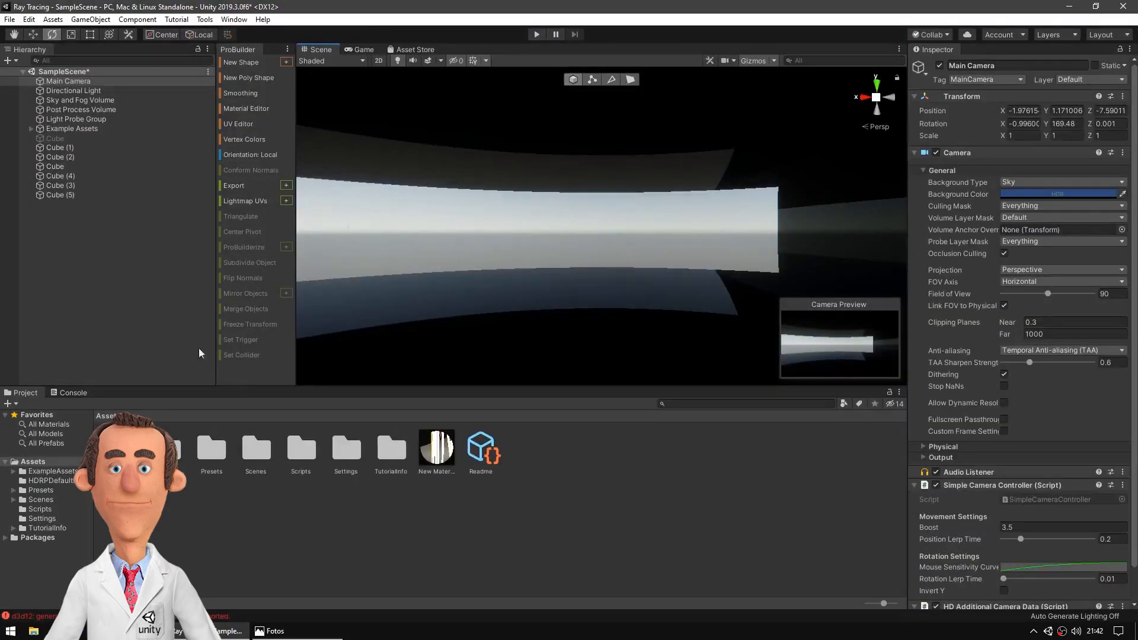
pyautogui.click(1062, 631)
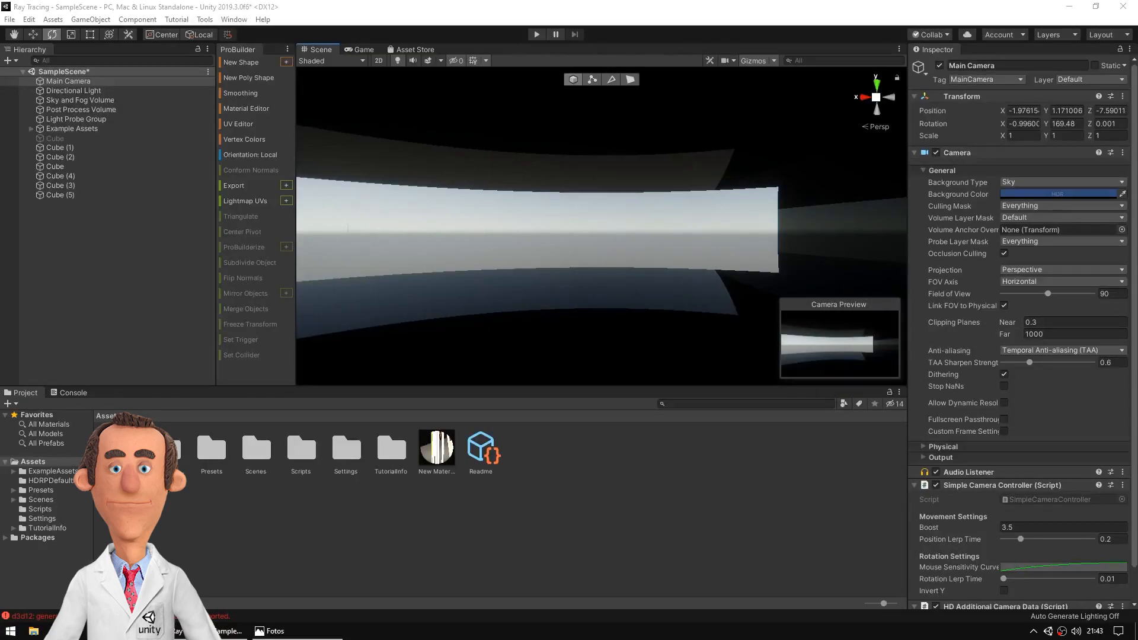
pyautogui.moveTo(563, 312); pyautogui.dragTo(838, 283, button='right')
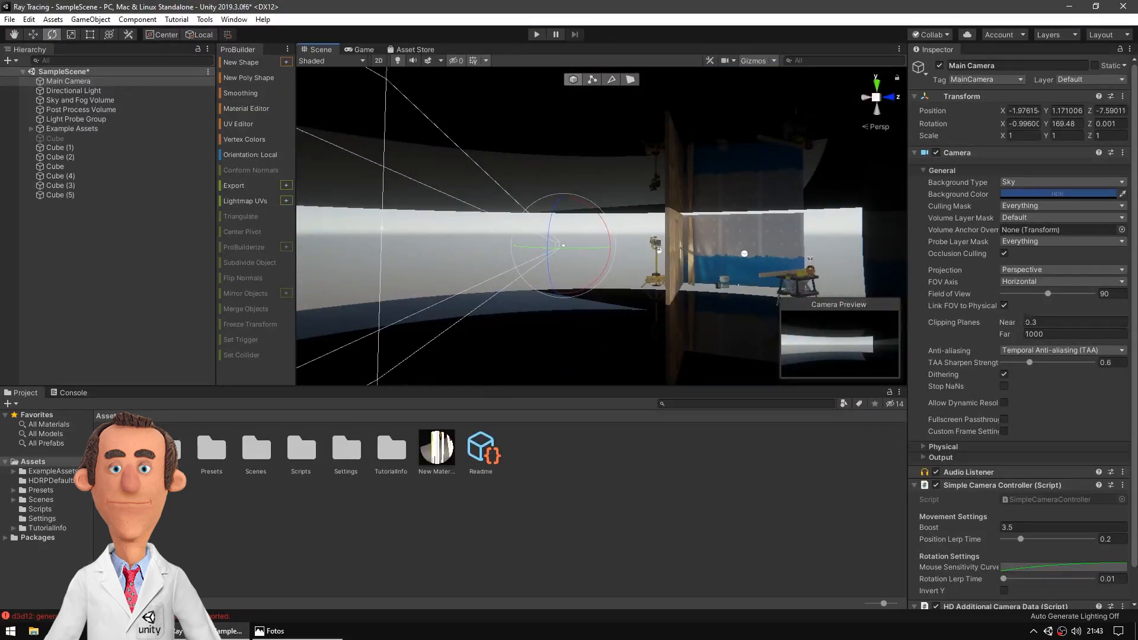
# - Try different near and far clipping plane values on the Main Camera and undo them
pyautogui.click(1049, 293)
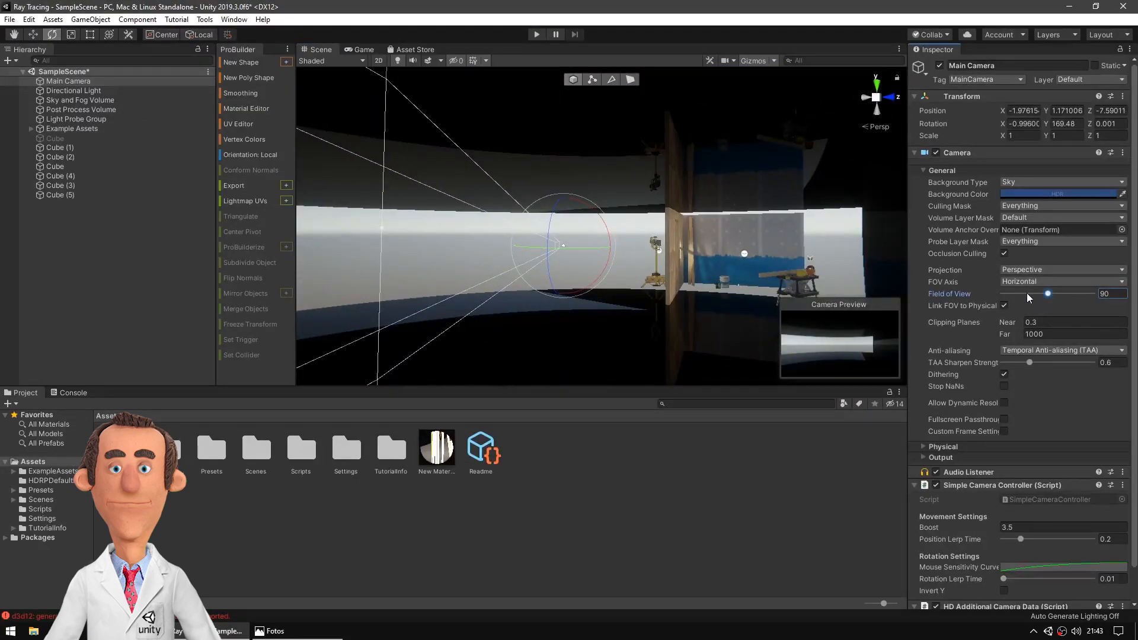
pyautogui.click(1017, 219)
pyautogui.click(1017, 219)
pyautogui.moveTo(1006, 334); pyautogui.dragTo(796, 167)
pyautogui.hotkey('ctrl', 'z')
pyautogui.moveTo(1016, 323); pyautogui.dragTo(1076, 324)
pyautogui.hotkey('ctrl', 'z')
pyautogui.hotkey('ctrl', 'z')
pyautogui.moveTo(1006, 335); pyautogui.dragTo(318, 340)
pyautogui.hotkey('ctrl', 'z')
pyautogui.scroll(-1, 996, 473)
pyautogui.scroll(1, 995, 473)
# - Enable Ray Tracing in the Global Illumination override of the Sky and Fog Volume
pyautogui.click(80, 100)
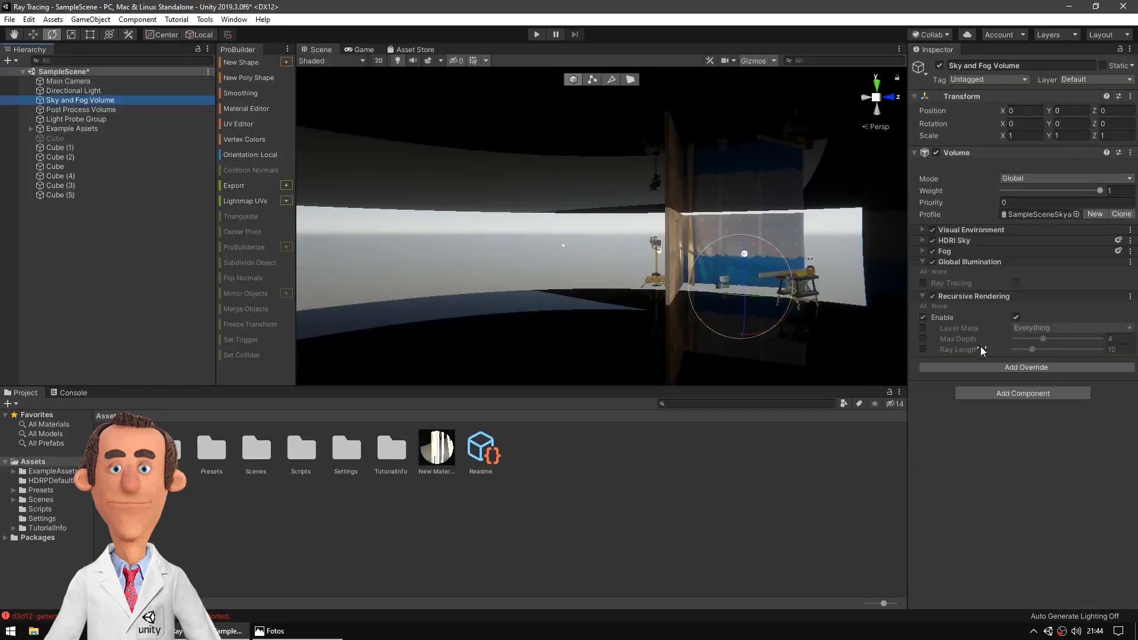
pyautogui.click(1017, 282)
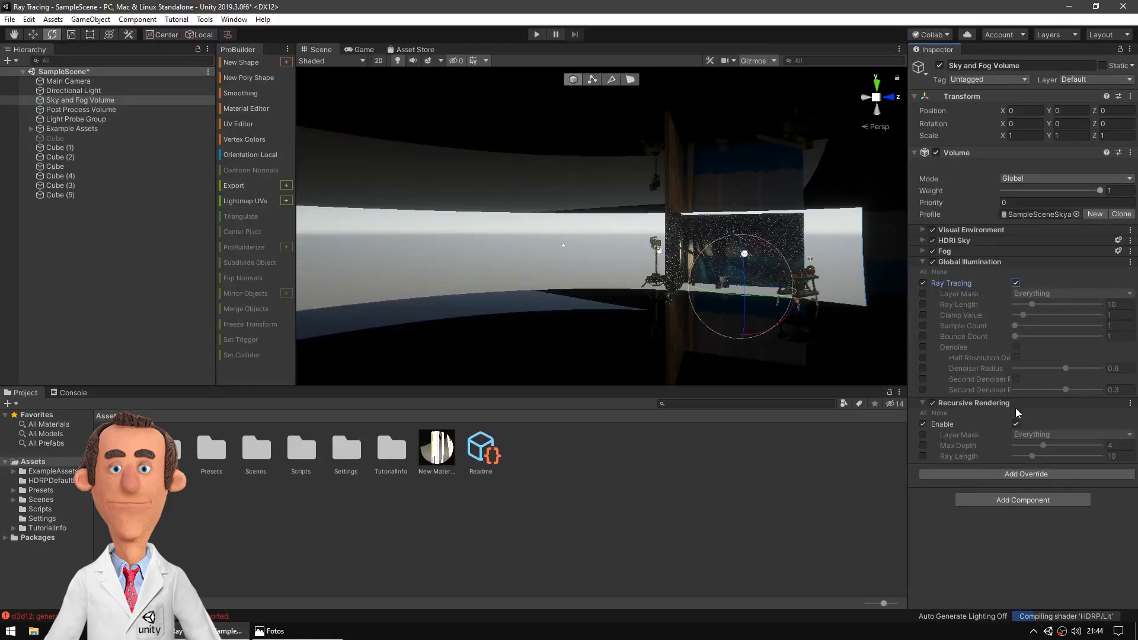
pyautogui.moveTo(775, 332); pyautogui.dragTo(688, 324, button='right')
pyautogui.press('w')
# - Enable Denoise for the ray-traced global illumination and check the scene in play mode
pyautogui.click(923, 347)
pyautogui.click(1016, 348)
pyautogui.moveTo(711, 242); pyautogui.dragTo(658, 202, button='right')
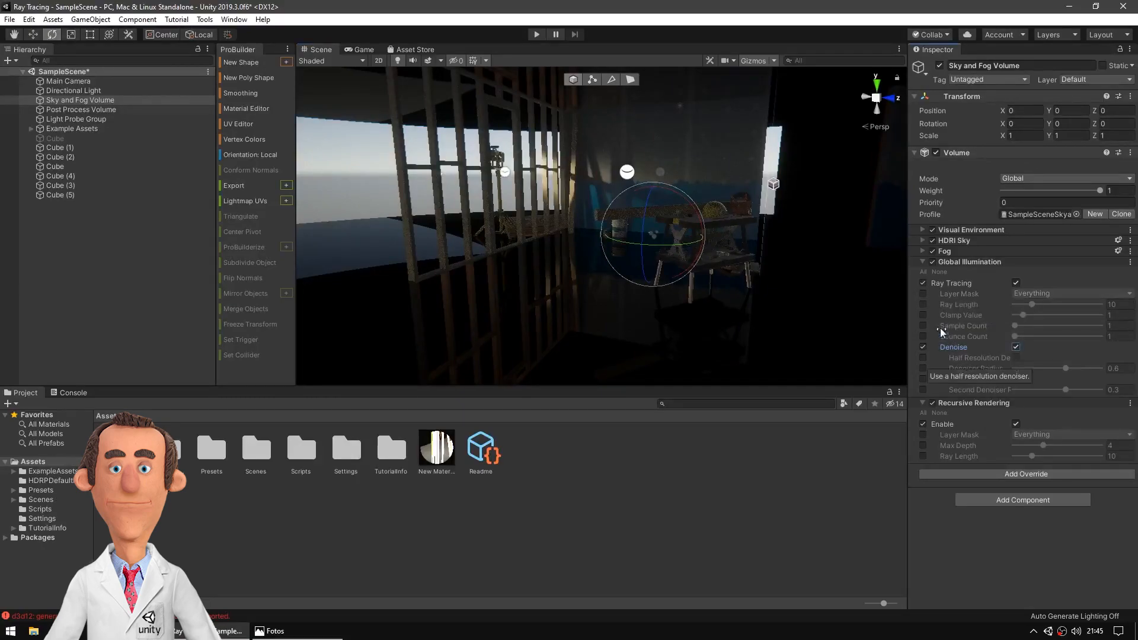
pyautogui.click(535, 37)
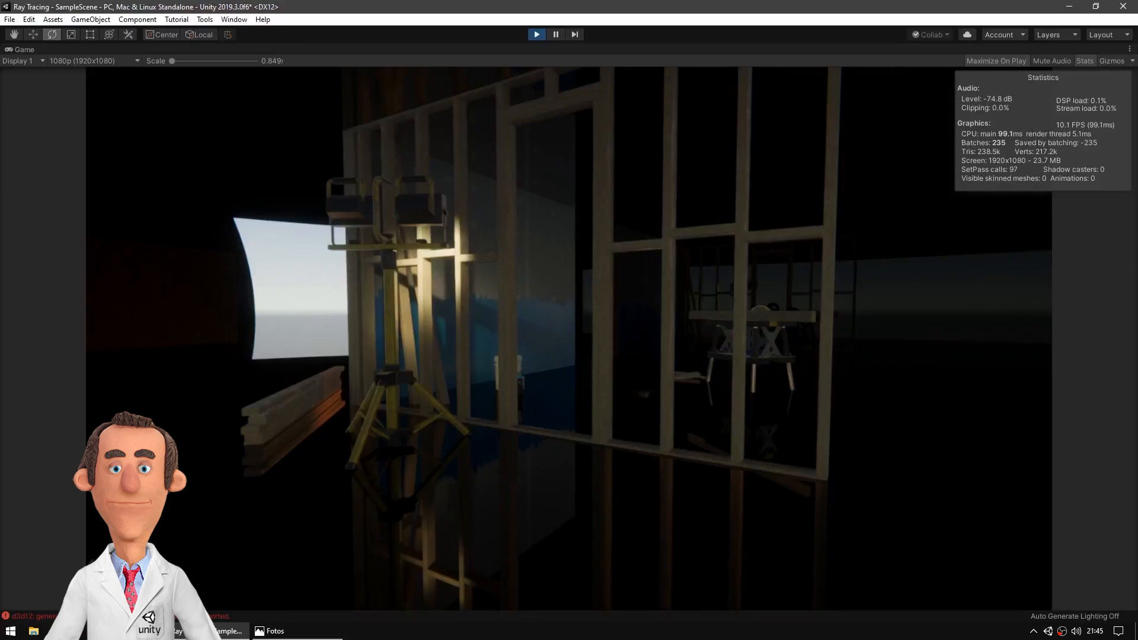
pyautogui.hotkey('ctrl', 'p')
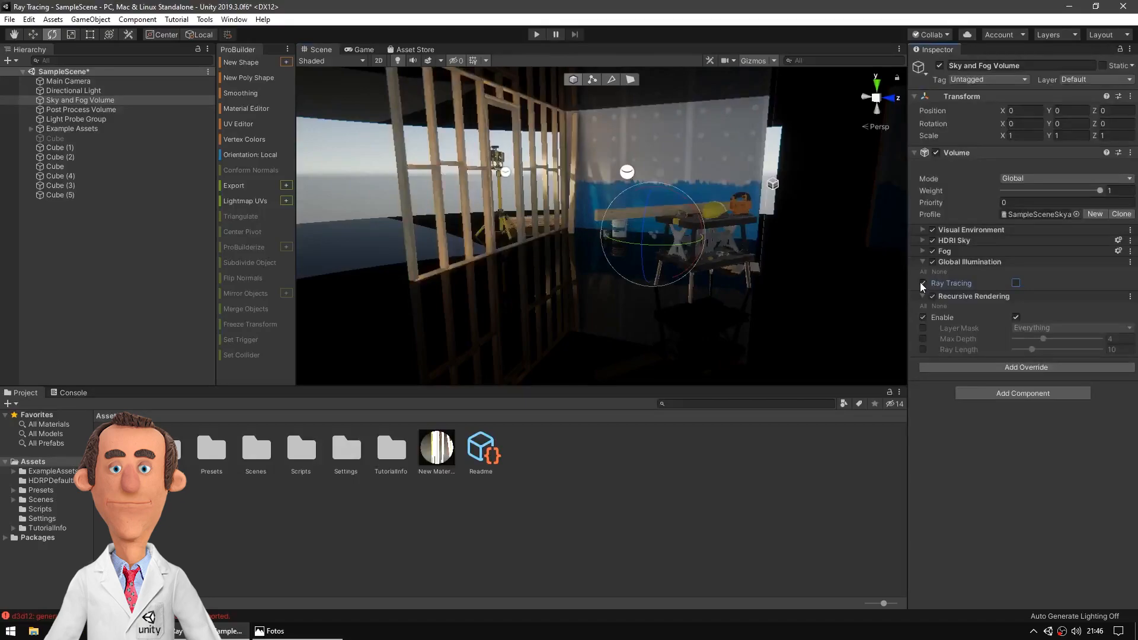
# - Turn off ray-traced global illumination, run the scene in play mode for comparison, and turn it back on
pyautogui.click(1016, 282)
pyautogui.click(923, 283)
pyautogui.hotkey('ctrl', 'p')
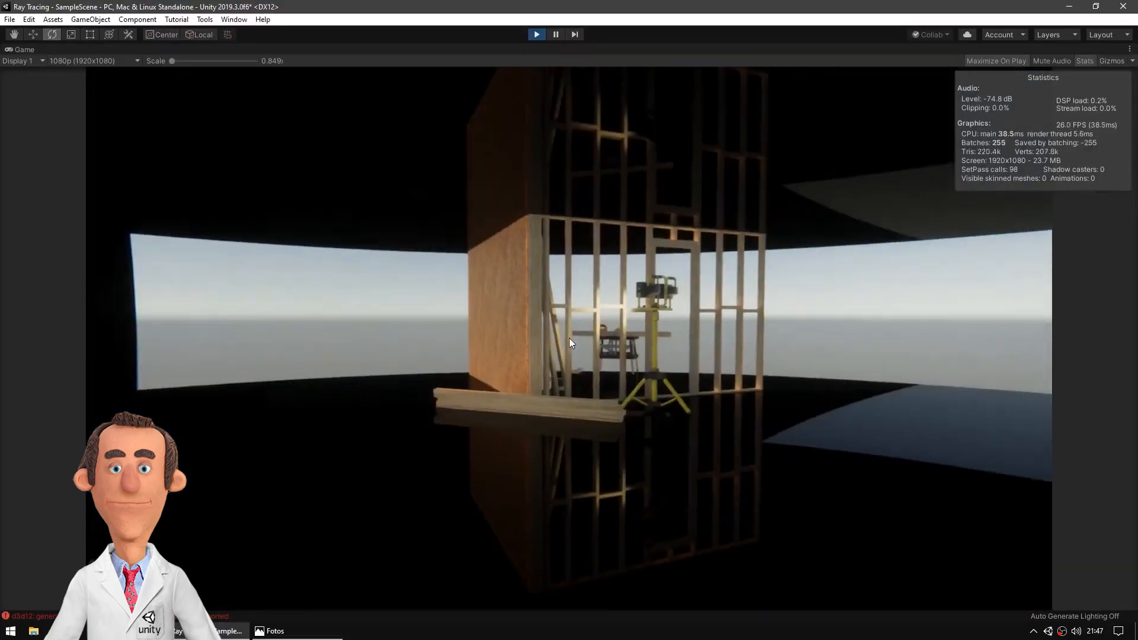
pyautogui.hotkey('ctrl', 'p')
pyautogui.click(923, 283)
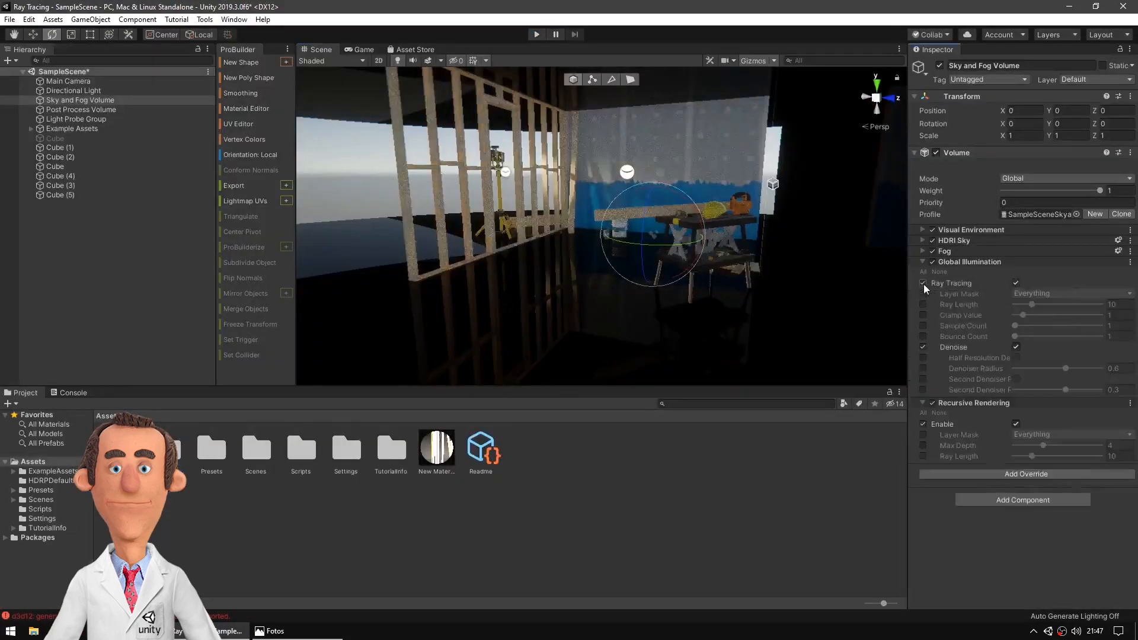
# - Run the scene in play mode with ray-traced global illumination and inspect the image noise around the room
pyautogui.click(923, 347)
pyautogui.click(537, 34)
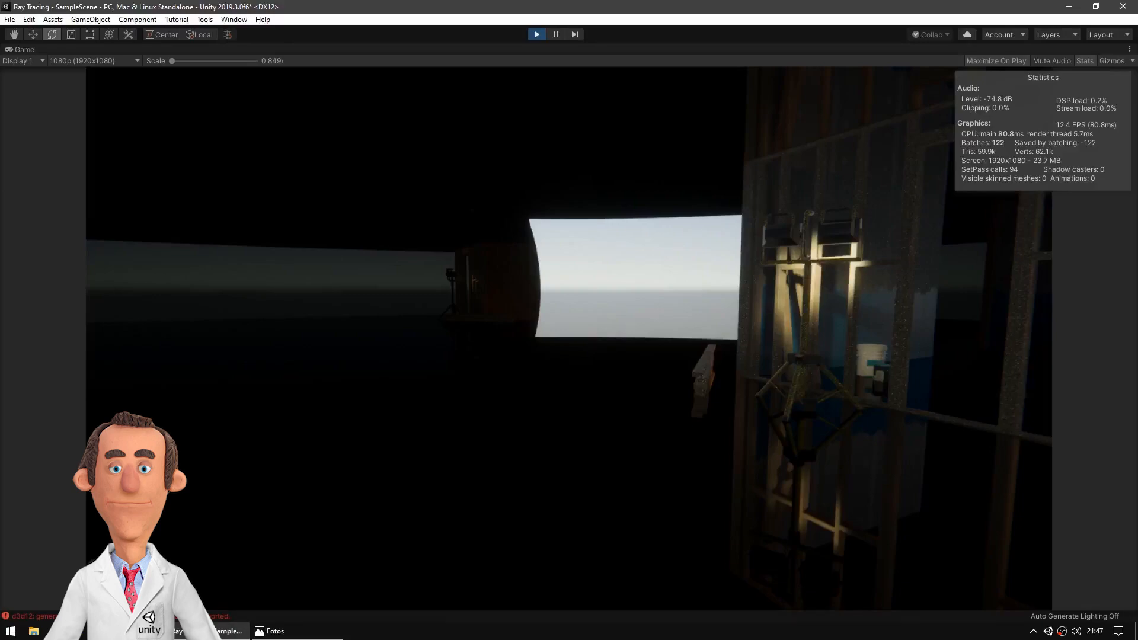
pyautogui.hotkey('ctrl', 'p')
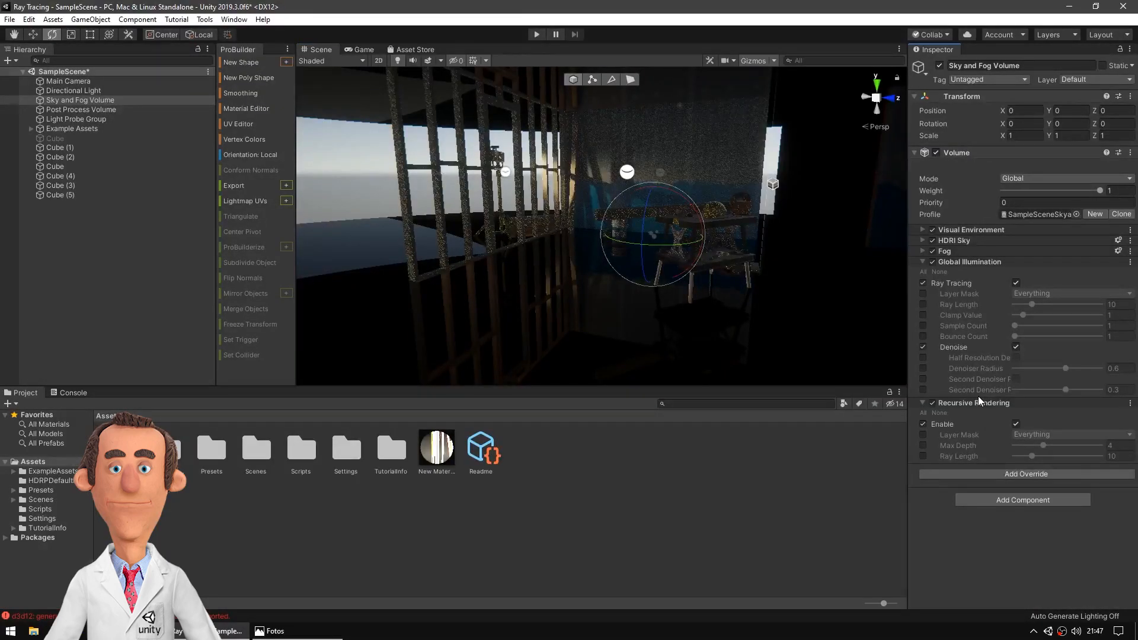
# - Set the Main Camera's anti-aliasing to No Anti-aliasing and test the scene in play mode
pyautogui.click(68, 81)
pyautogui.click(1063, 350)
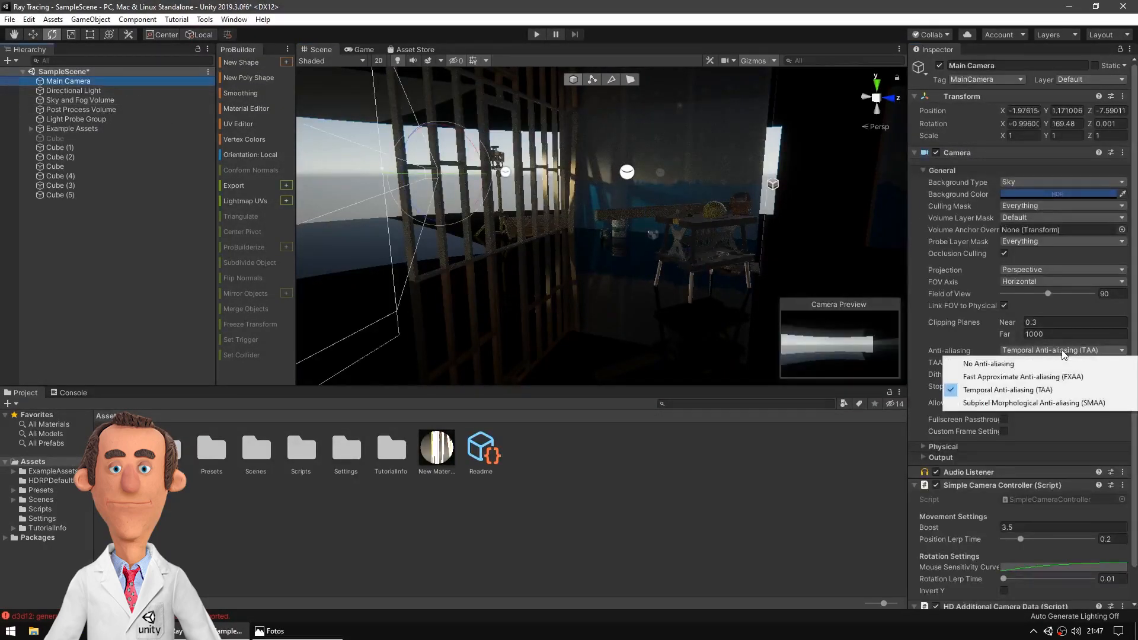
pyautogui.click(1064, 355)
pyautogui.click(532, 32)
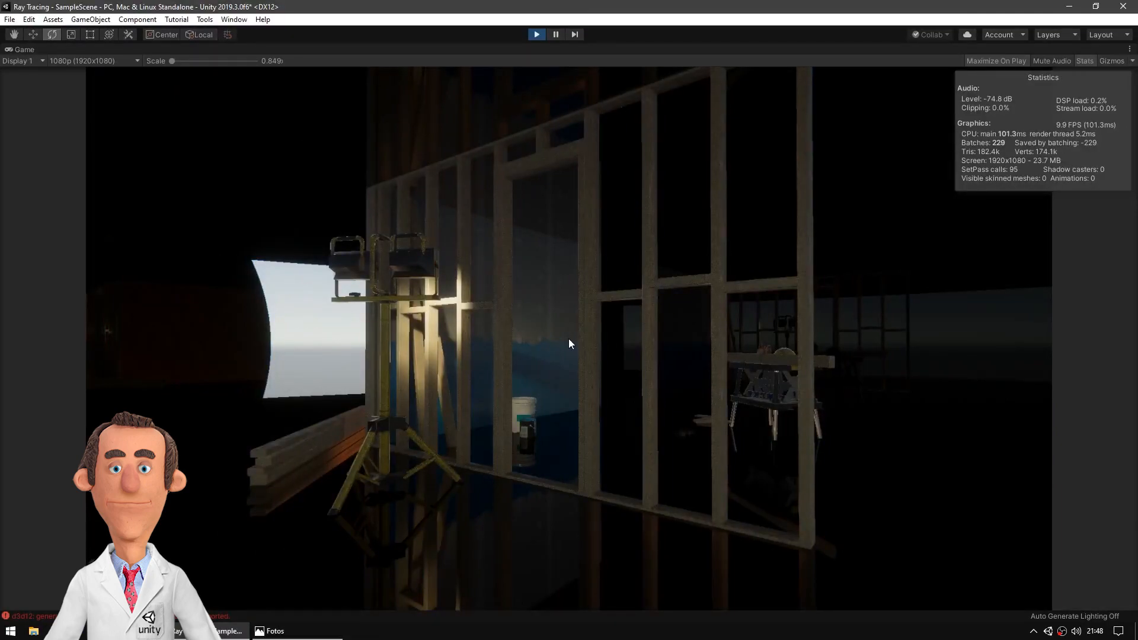
pyautogui.hotkey('ctrl', 'p')
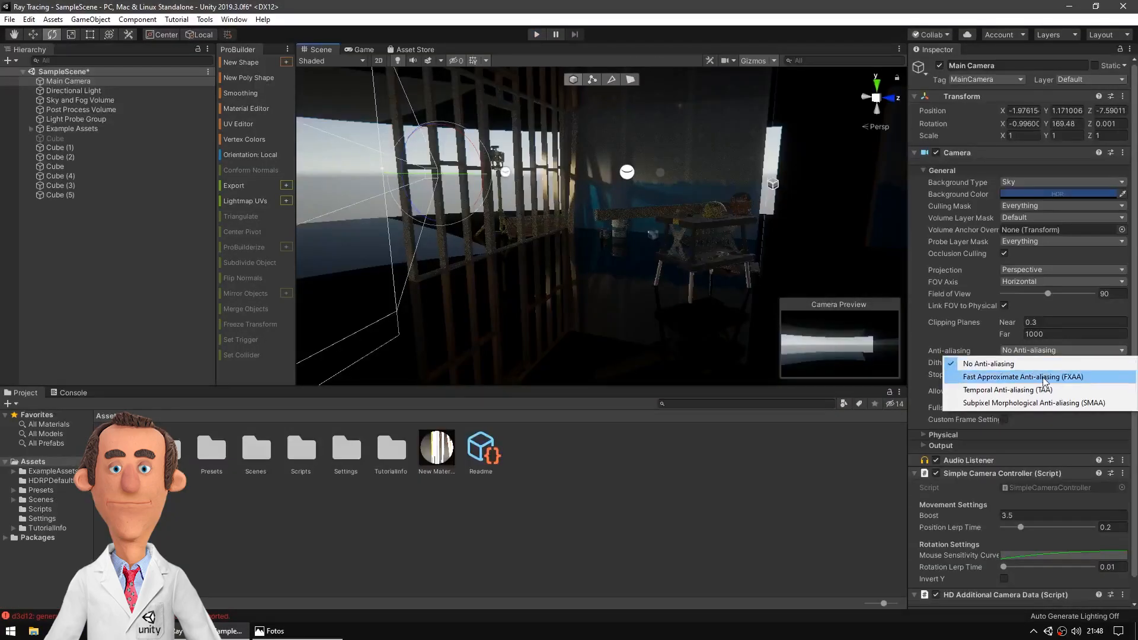
# - Align the Main Camera with the Scene view of the room, about X 5.95, Y 1.18, Z 1.18, and hide the game statistics
pyautogui.click(362, 50)
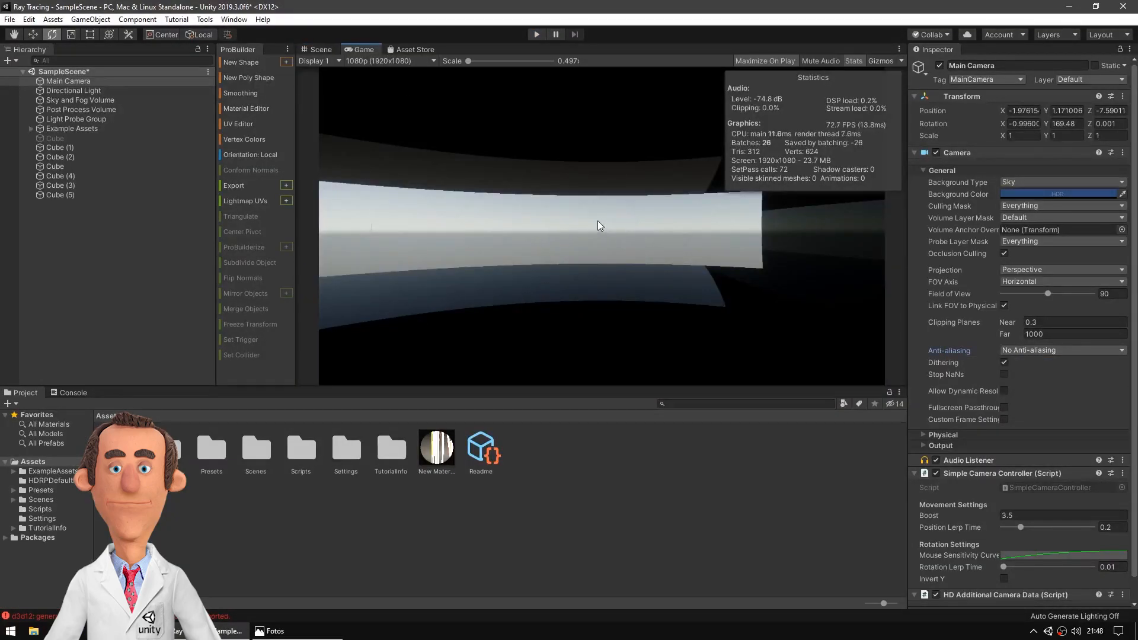
pyautogui.click(317, 50)
pyautogui.click(364, 49)
pyautogui.click(854, 61)
# - Compare Fast Approximate Anti-aliasing (FXAA) with No Anti-aliasing on the Main Camera in the Game view
pyautogui.click(1036, 350)
pyautogui.click(1035, 376)
pyautogui.click(1037, 351)
pyautogui.click(1037, 364)
# - Set the Main Camera's anti-aliasing to Temporal Anti-aliasing (TAA) and run the scene in play mode
pyautogui.click(1042, 350)
pyautogui.click(1020, 389)
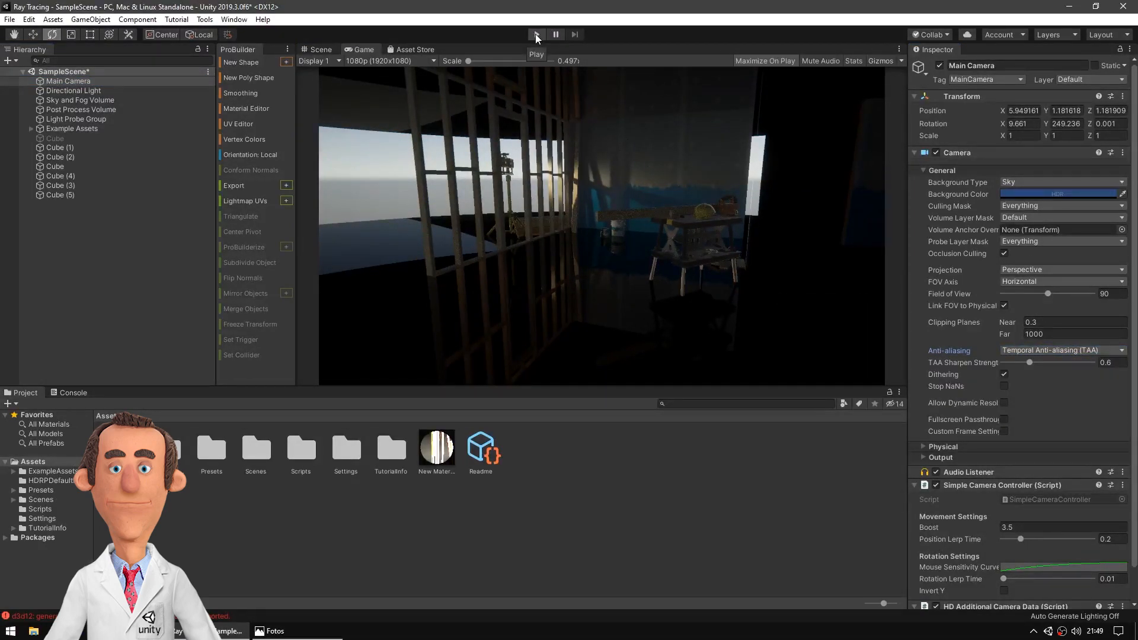
pyautogui.click(537, 36)
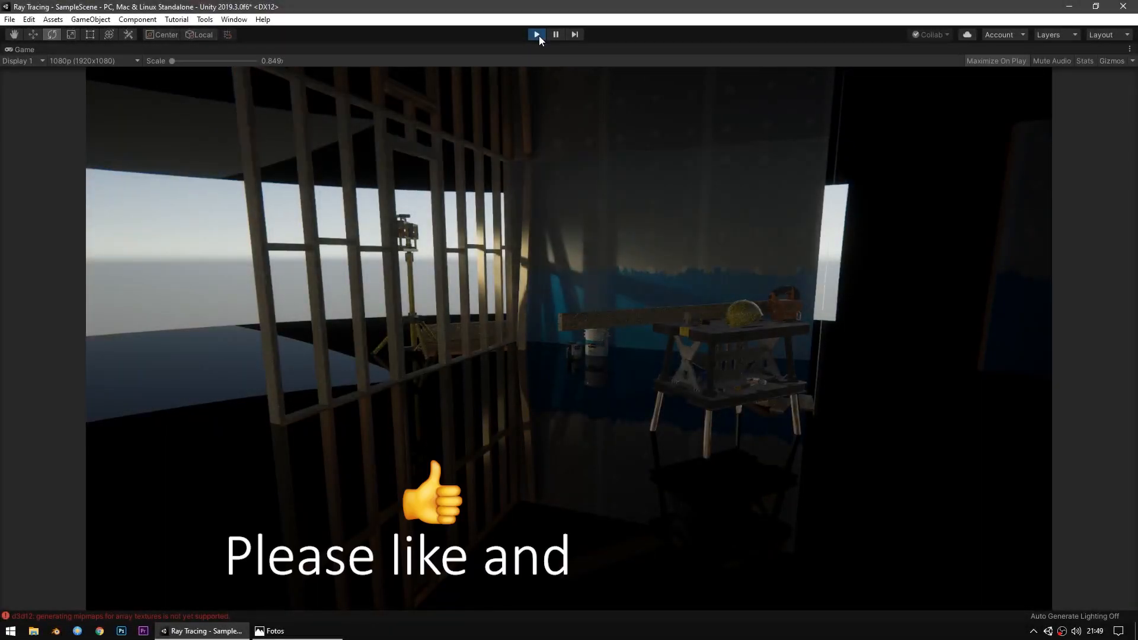
# - Restart play mode to view the room with ray-traced global illumination and recursive rendering
pyautogui.click(537, 35)
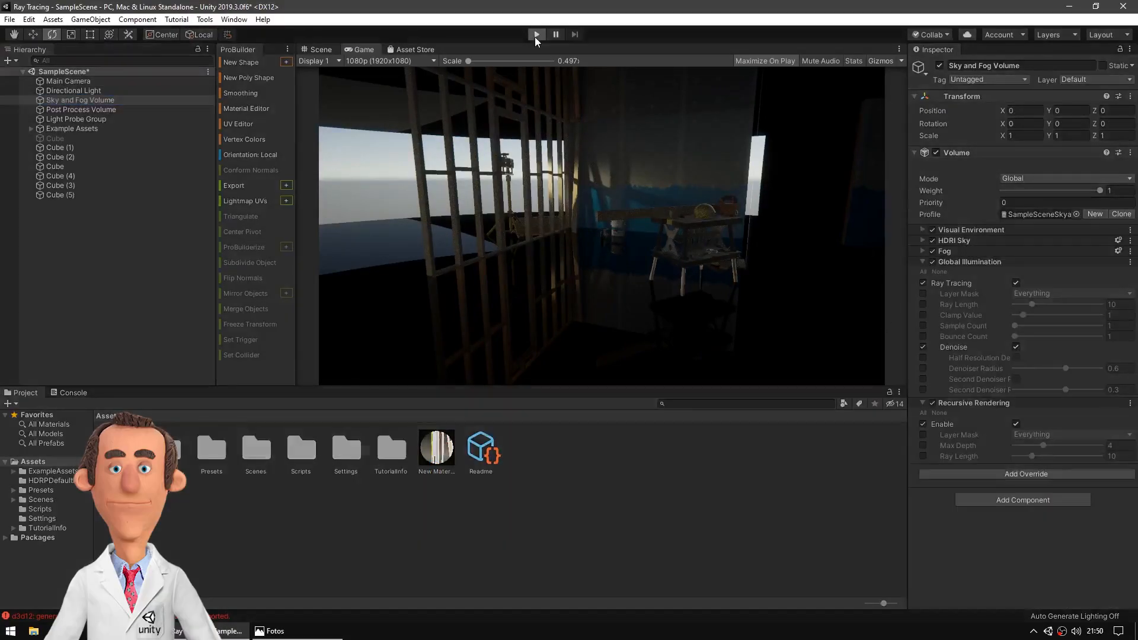
pyautogui.click(535, 35)
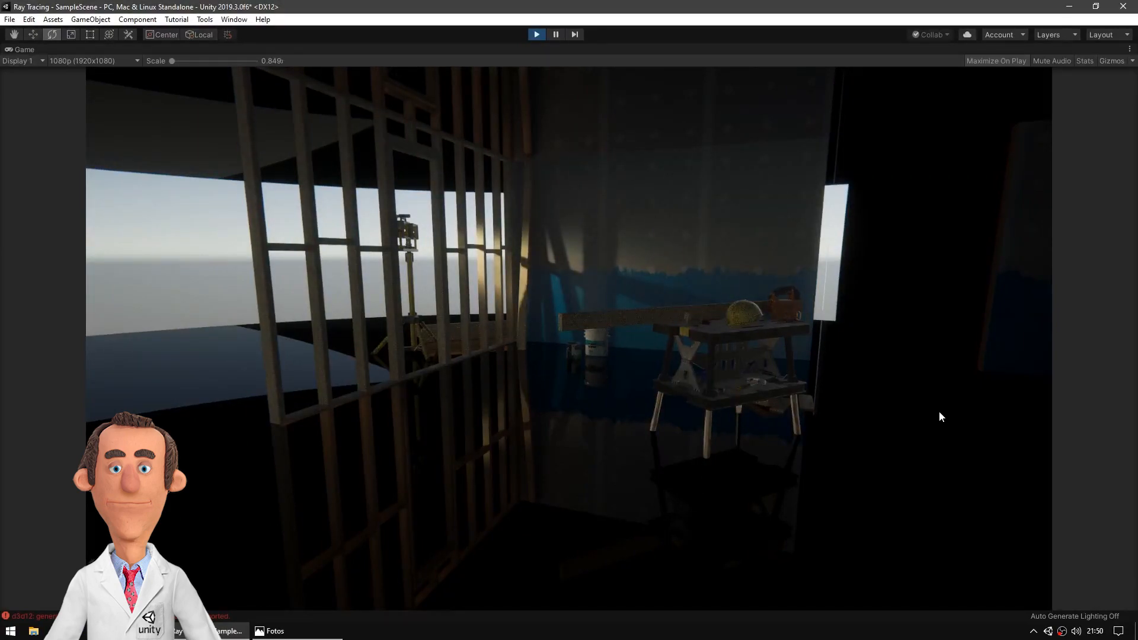
pyautogui.hotkey('ctrl', 'p')
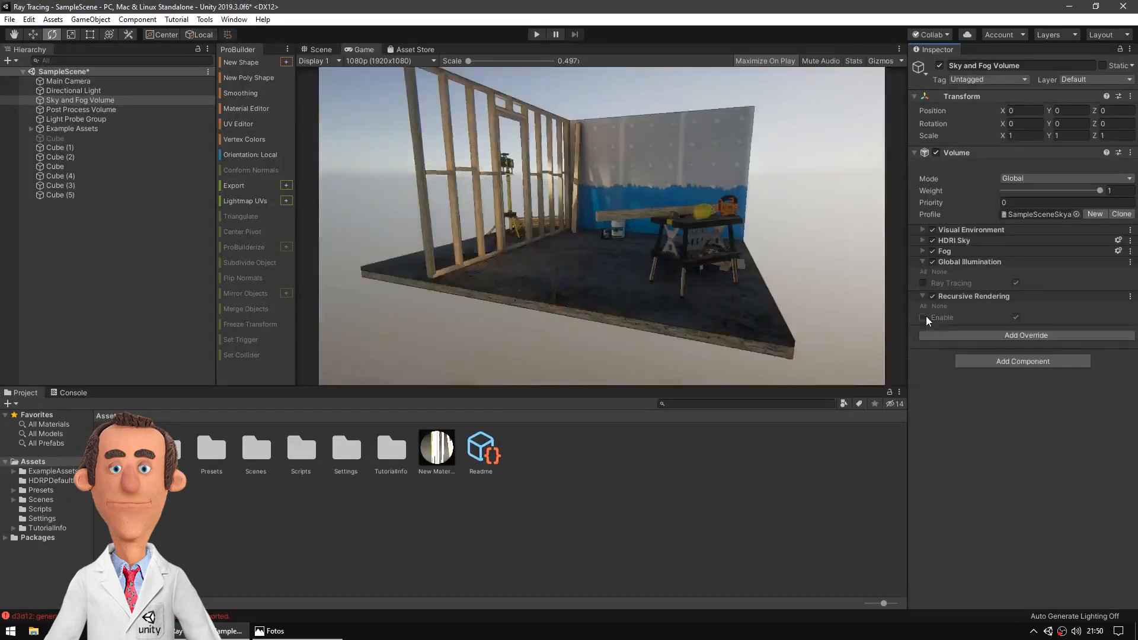
# - Compare the scene in play mode with the Sky and Fog Volume's Recursive Rendering and Global Illumination ray tracing overrides off and on again
pyautogui.click(923, 317)
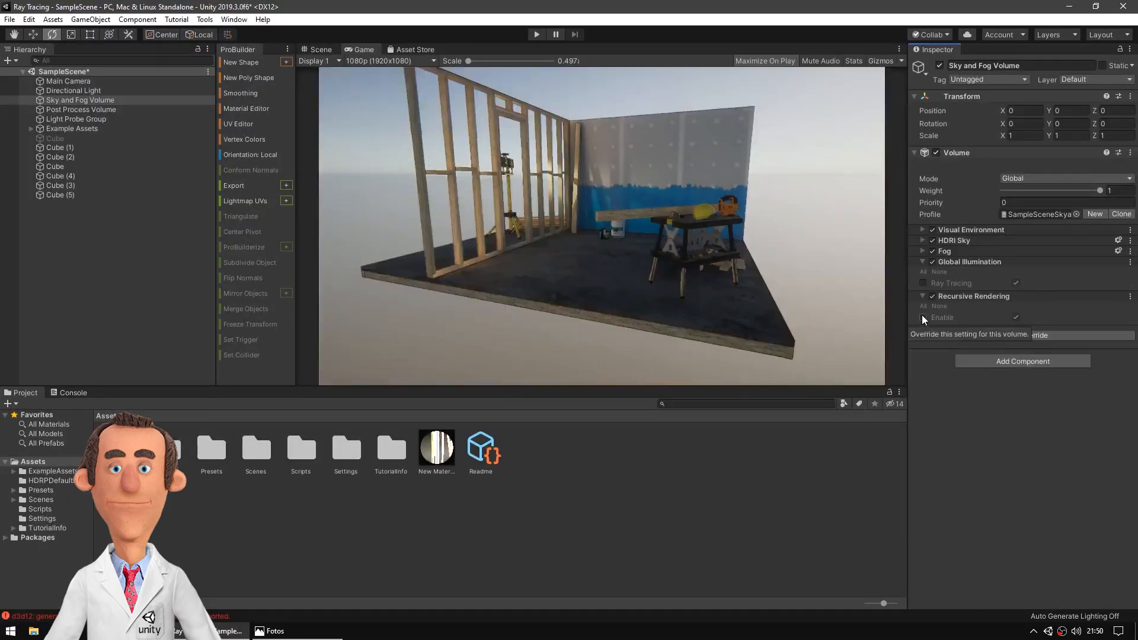
pyautogui.hotkey('ctrl', 'p')
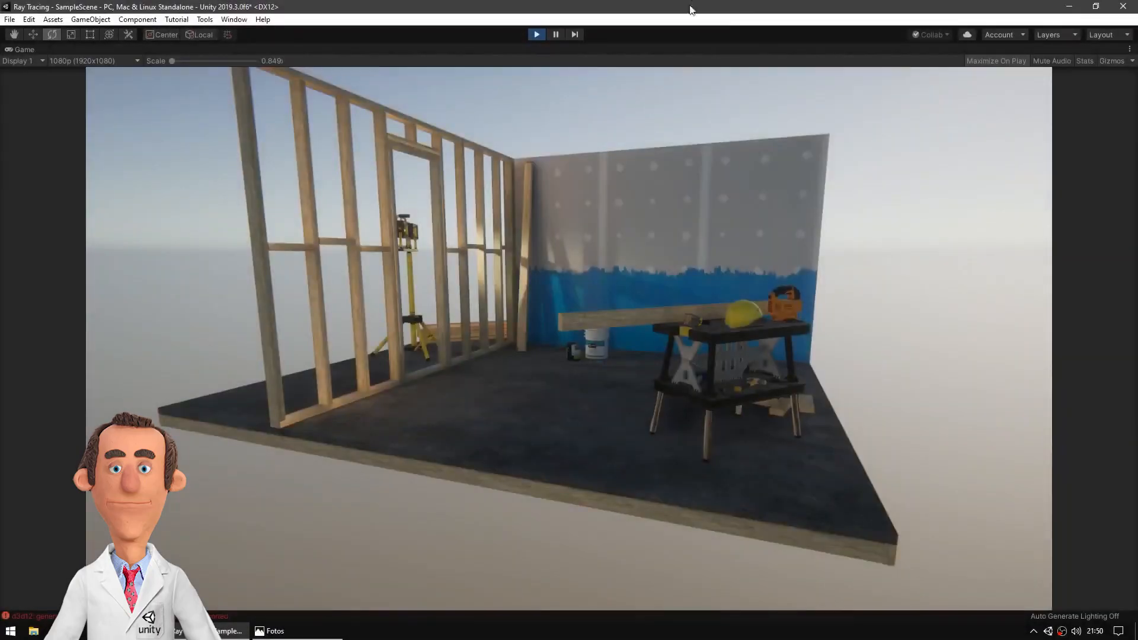
pyautogui.click(539, 36)
pyautogui.click(923, 317)
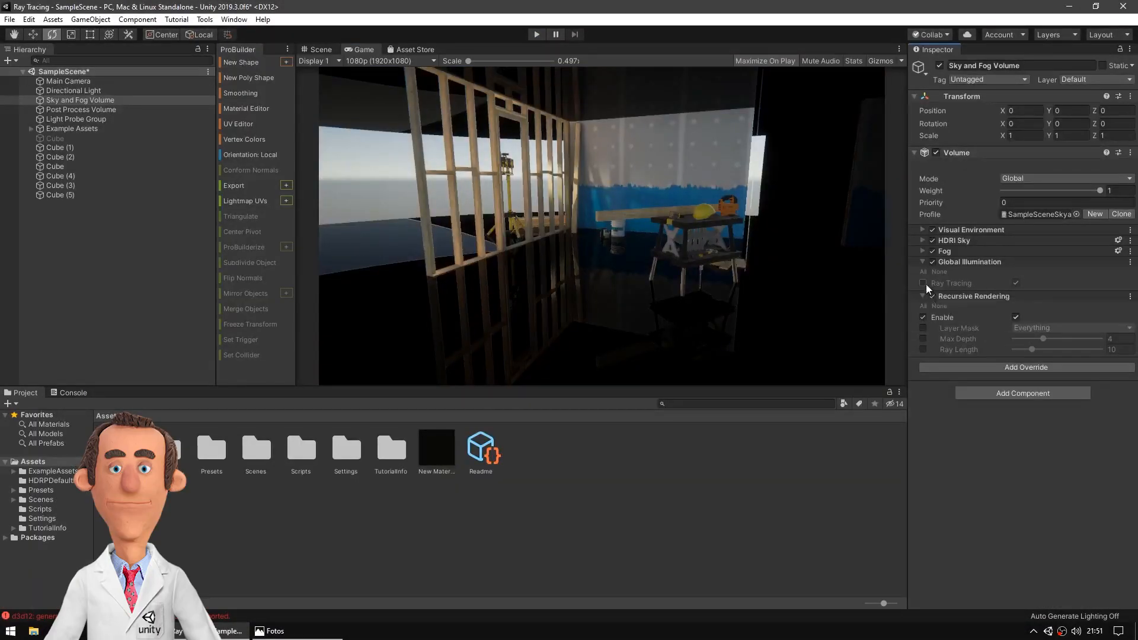
pyautogui.hotkey('ctrl', 'p')
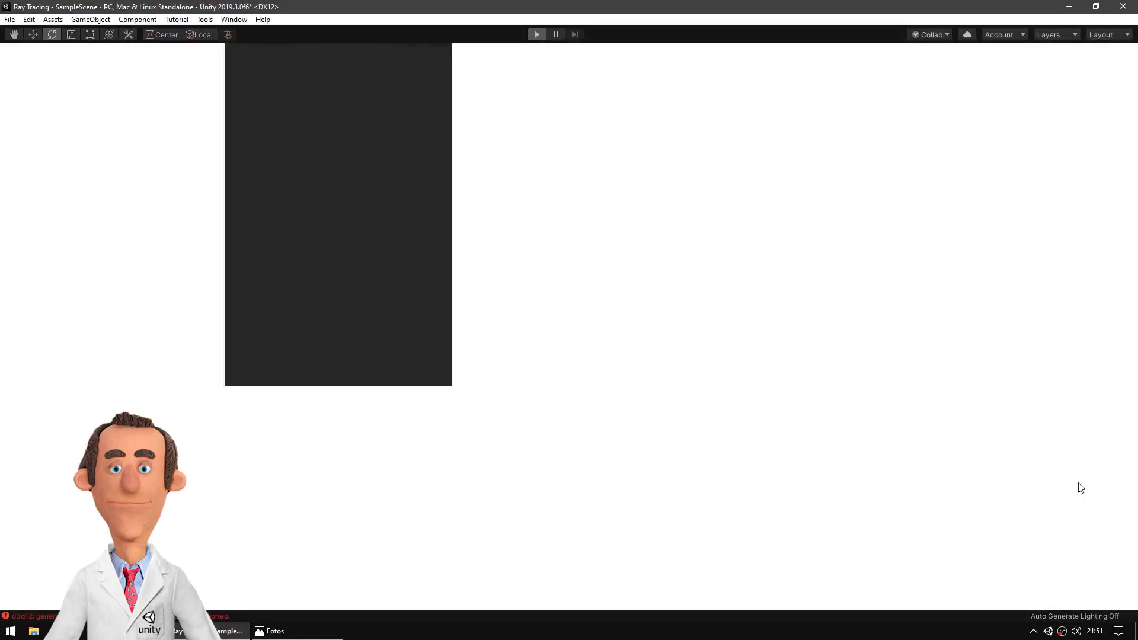
pyautogui.hotkey('ctrl', 'p')
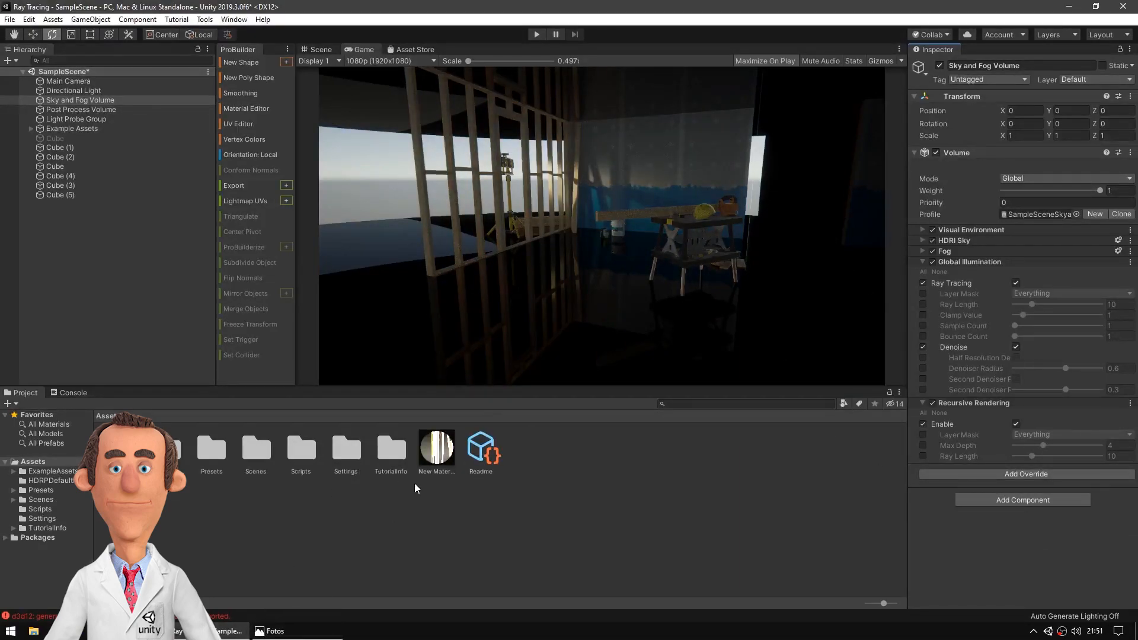
# - Compare the room's lighting with the Directional Light deactivated and reactivated
pyautogui.click(88, 81)
pyautogui.click(95, 91)
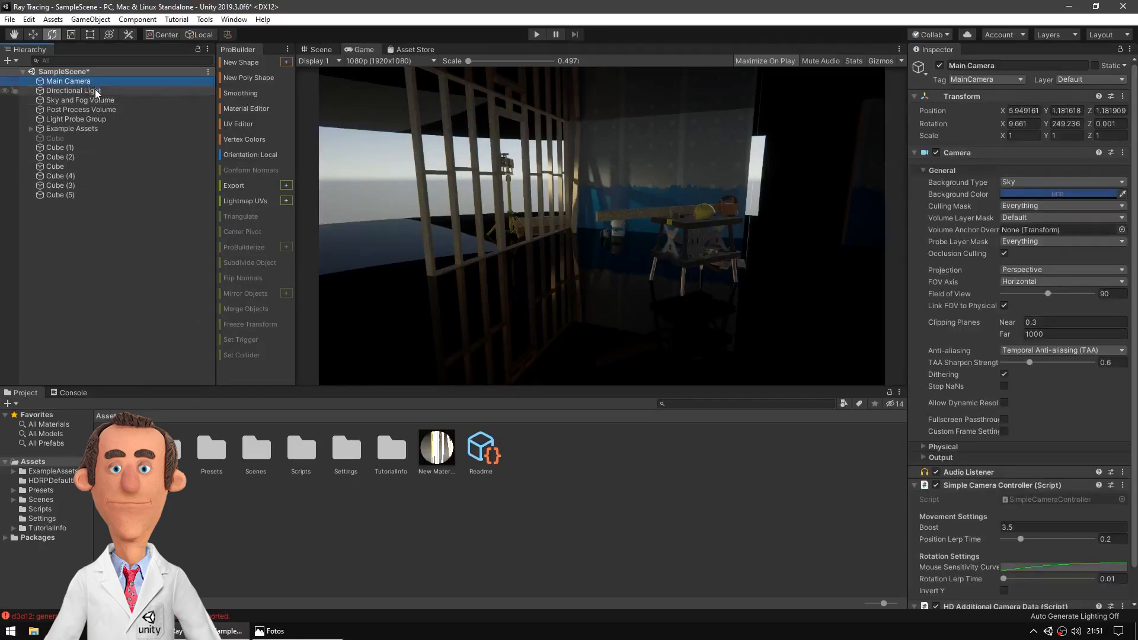
pyautogui.click(940, 65)
pyautogui.click(940, 65)
# - Browse the Post-processing overrides available for the Post Process Volume without adding one
pyautogui.click(105, 111)
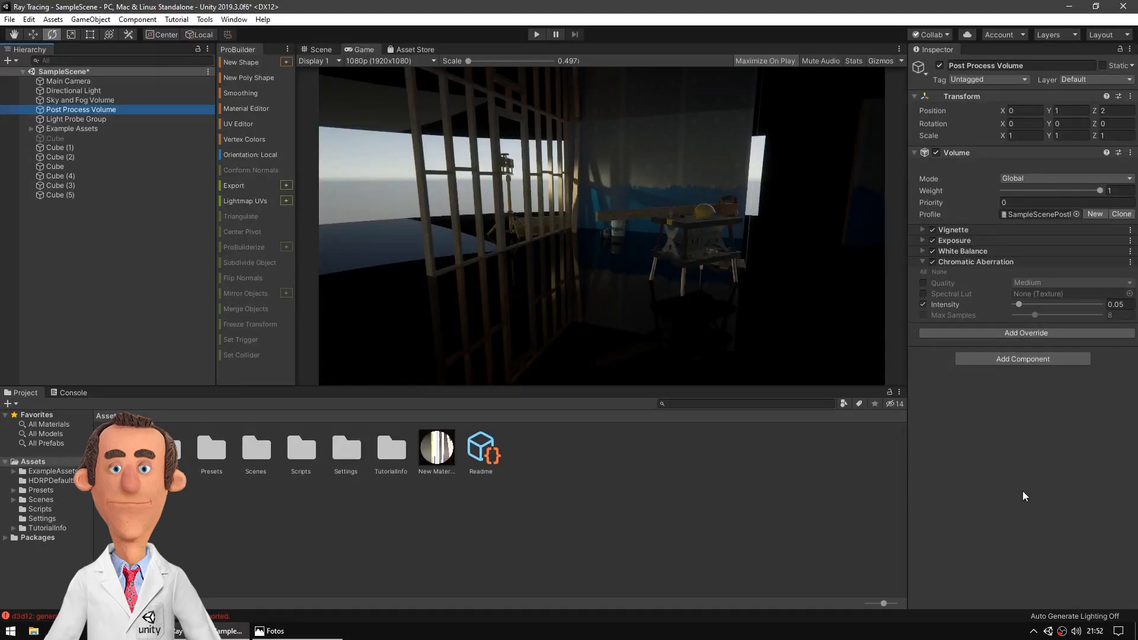
pyautogui.click(1023, 333)
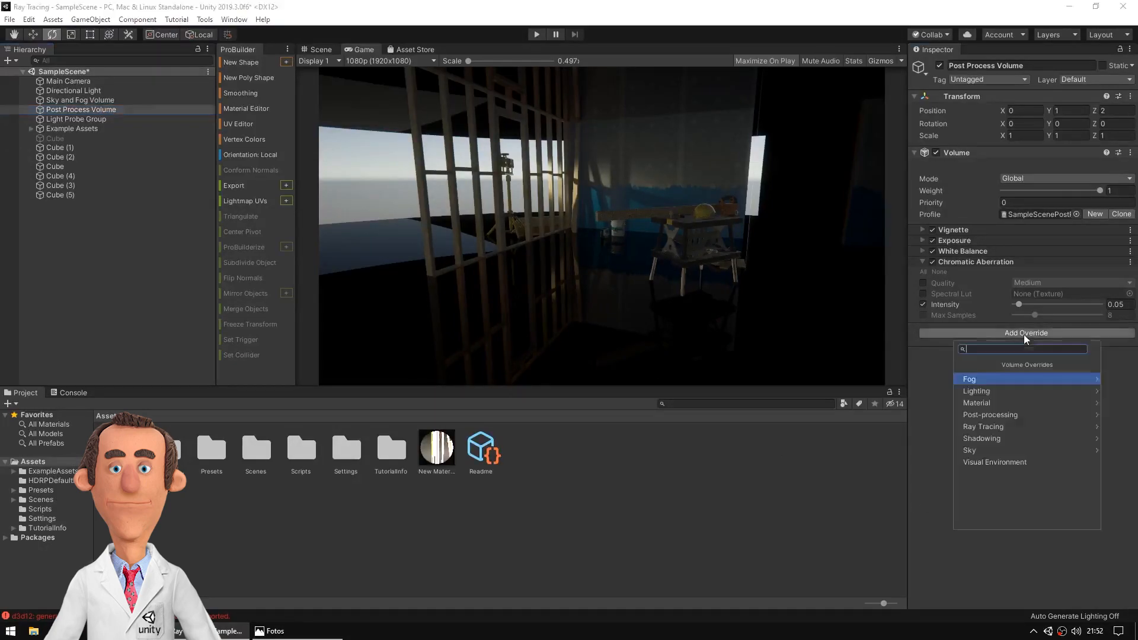
pyautogui.click(1061, 417)
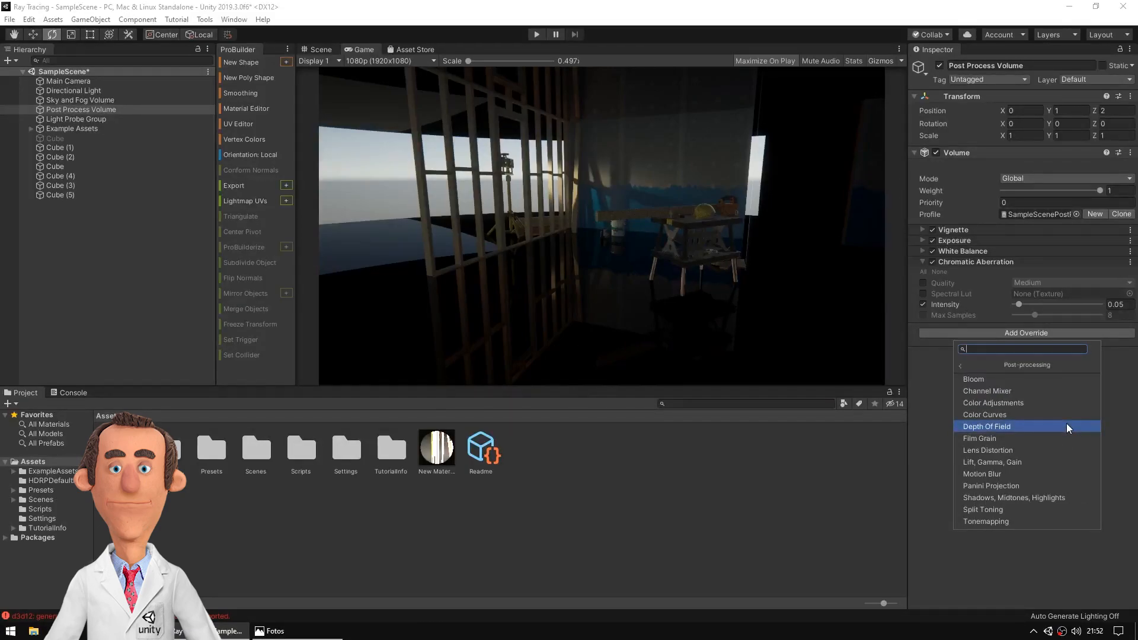
pyautogui.press('Escape')
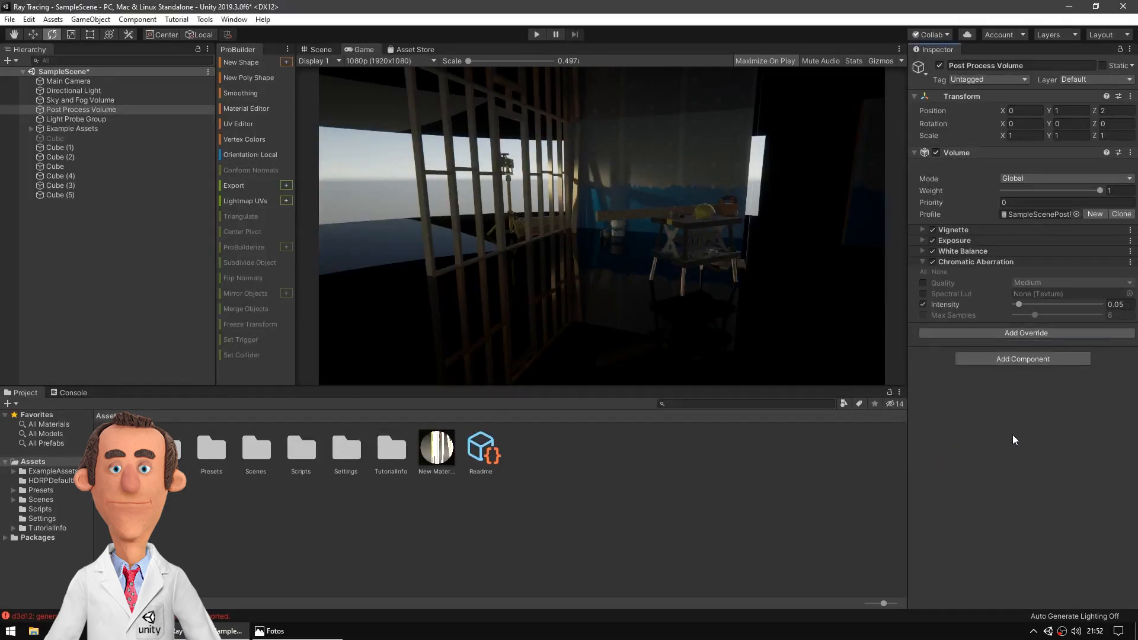
# - Examine the Main Camera's Background Type, Background Color, Culling Mask and Volume Layer Mask options
pyautogui.click(68, 81)
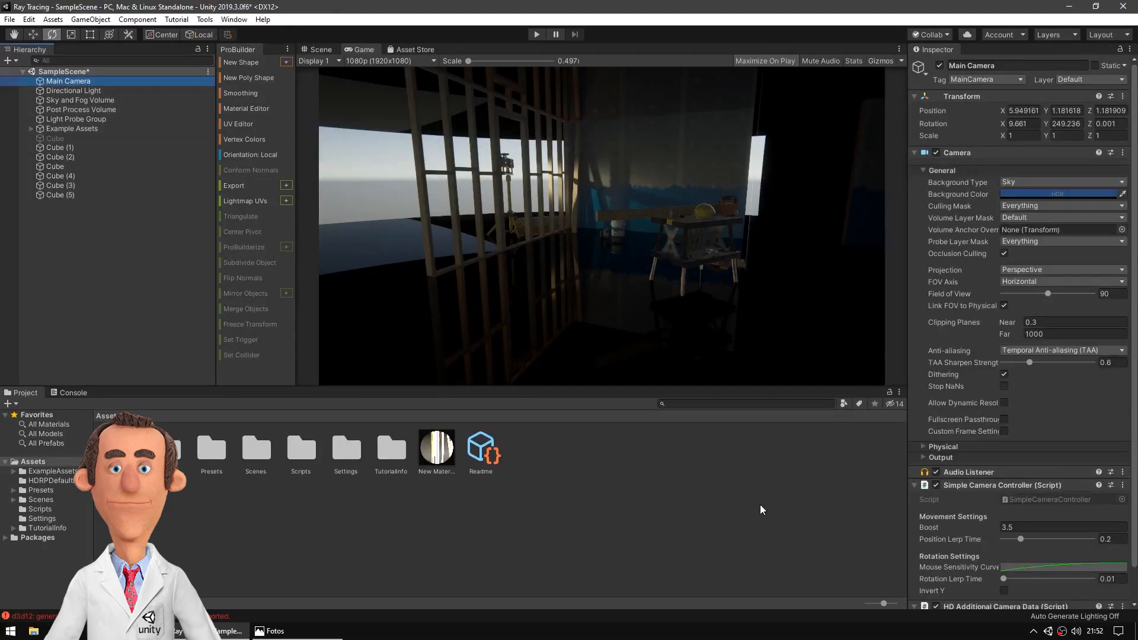
pyautogui.scroll(-2, 1002, 536)
pyautogui.click(1056, 146)
pyautogui.click(1047, 173)
pyautogui.click(1114, 146)
pyautogui.click(1064, 156)
pyautogui.click(1065, 170)
pyautogui.click(1065, 181)
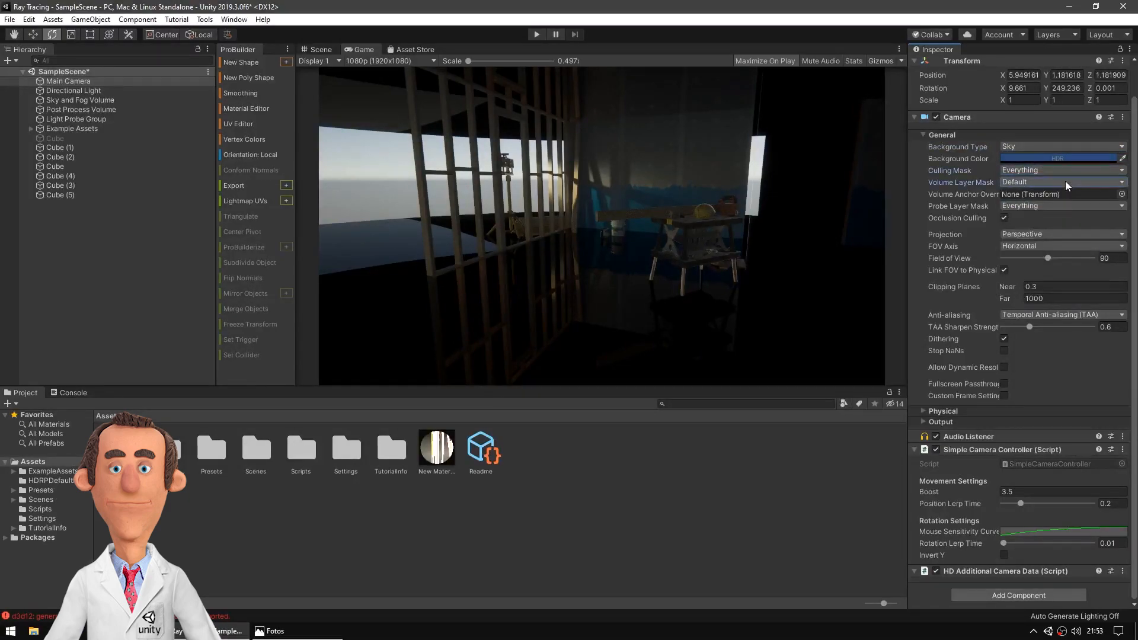
# - Try toggling the Main Camera's Occlusion Culling, Link FOV to Physical Camera, Stop NaNs and Fullscreen Passthrough options and restore them
pyautogui.click(1004, 218)
pyautogui.click(1048, 259)
pyautogui.click(1005, 270)
pyautogui.click(1005, 271)
pyautogui.click(1004, 351)
pyautogui.click(1005, 384)
pyautogui.click(1005, 383)
pyautogui.click(1005, 383)
pyautogui.click(1005, 383)
# - Try a different Aperture in the Main Camera's Physical settings, undo it, and check the Output settings
pyautogui.click(960, 411)
pyautogui.scroll(-5, 1056, 398)
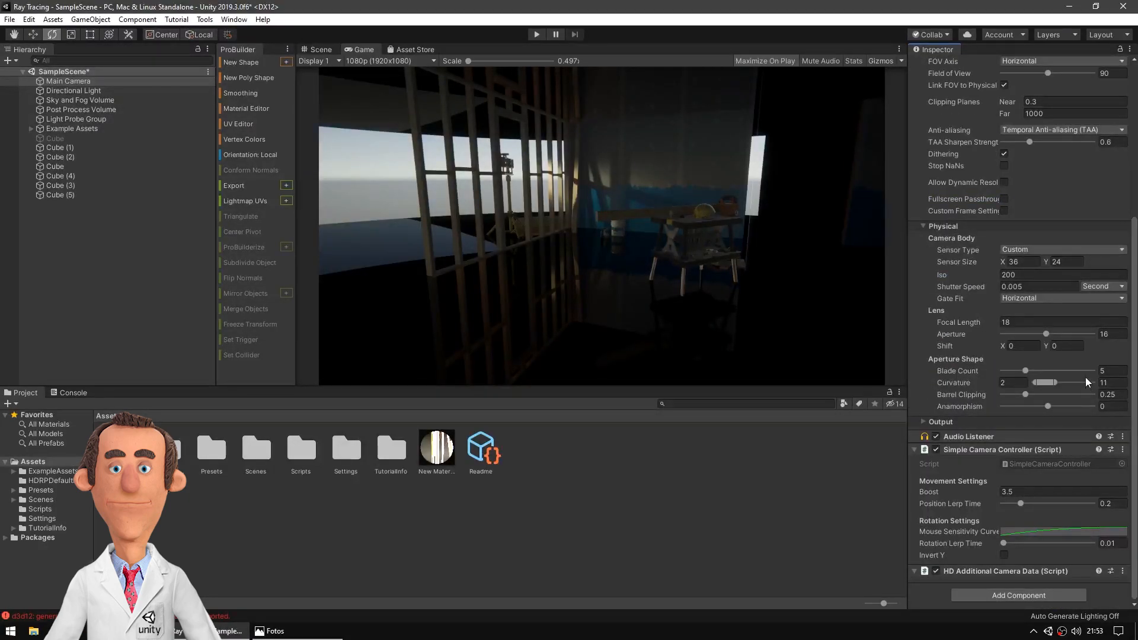
pyautogui.moveTo(1073, 334); pyautogui.dragTo(1019, 333)
pyautogui.hotkey('ctrl', 'z')
pyautogui.click(924, 421)
pyautogui.moveTo(986, 457); pyautogui.dragTo(986, 458)
pyautogui.hotkey('ctrl', 'z')
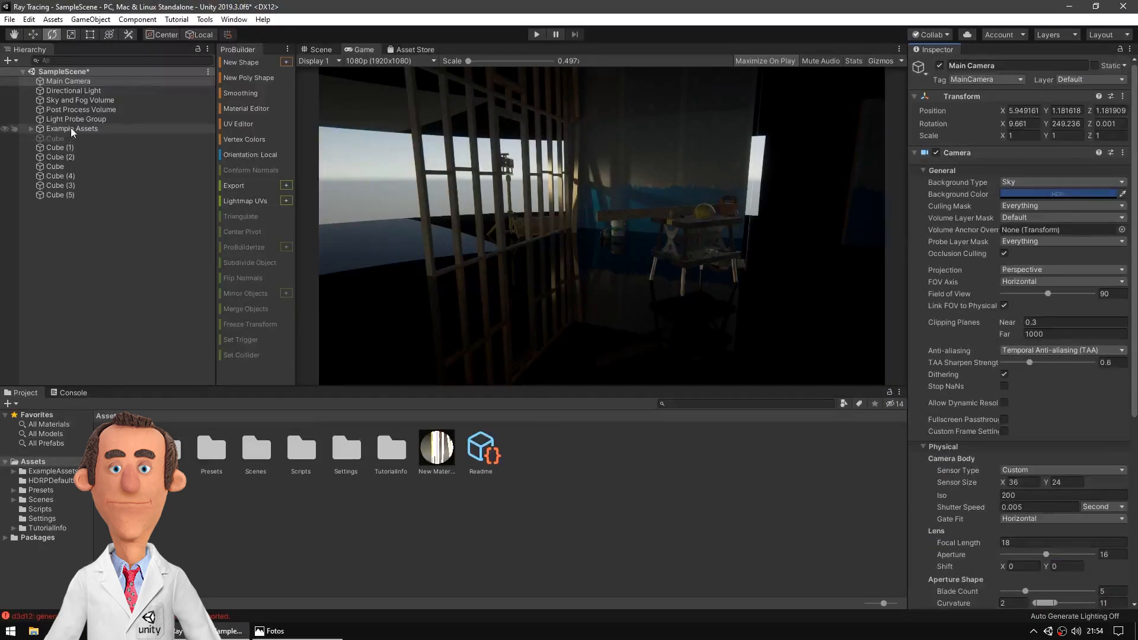
# - Override Recursive Rendering in the Sky and Fog Volume with Max Depth 10 and Ray Length 50, keeping the Layer Mask override off
pyautogui.click(933, 261)
pyautogui.click(923, 424)
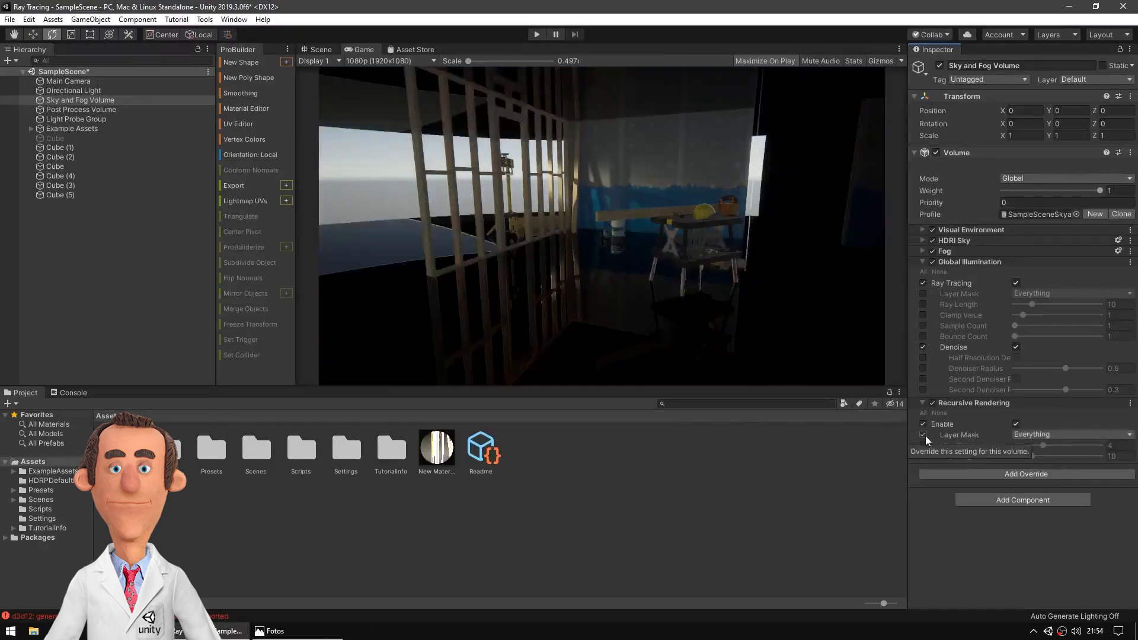
pyautogui.click(923, 445)
pyautogui.moveTo(1043, 446); pyautogui.dragTo(1137, 466)
pyautogui.click(921, 457)
pyautogui.moveTo(1039, 444); pyautogui.dragTo(1059, 448)
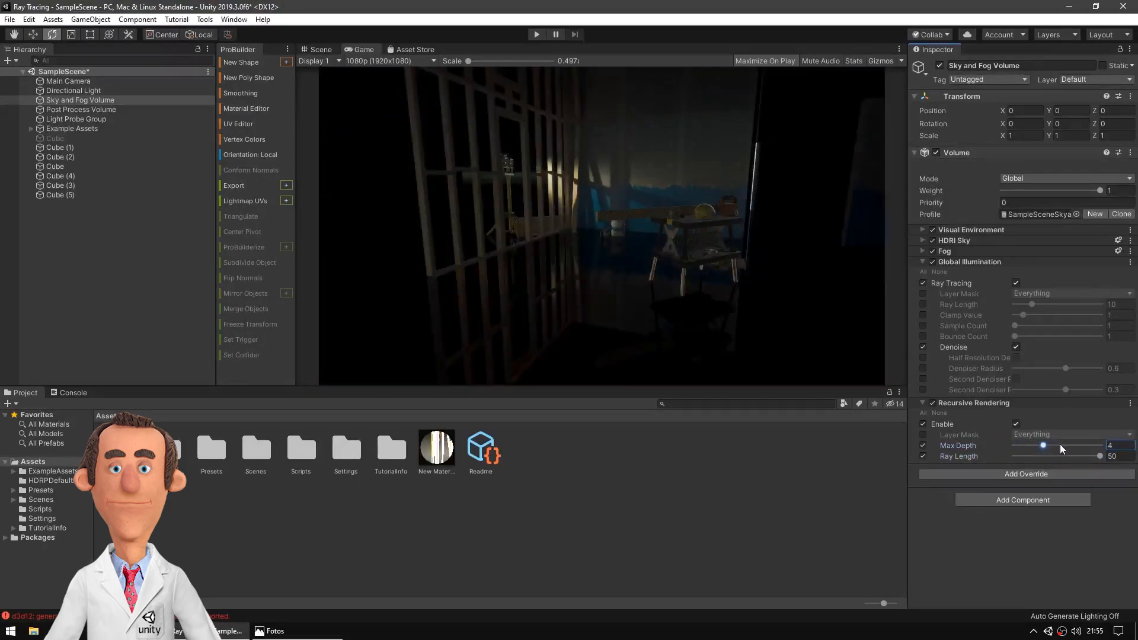
pyautogui.click(923, 435)
pyautogui.click(923, 435)
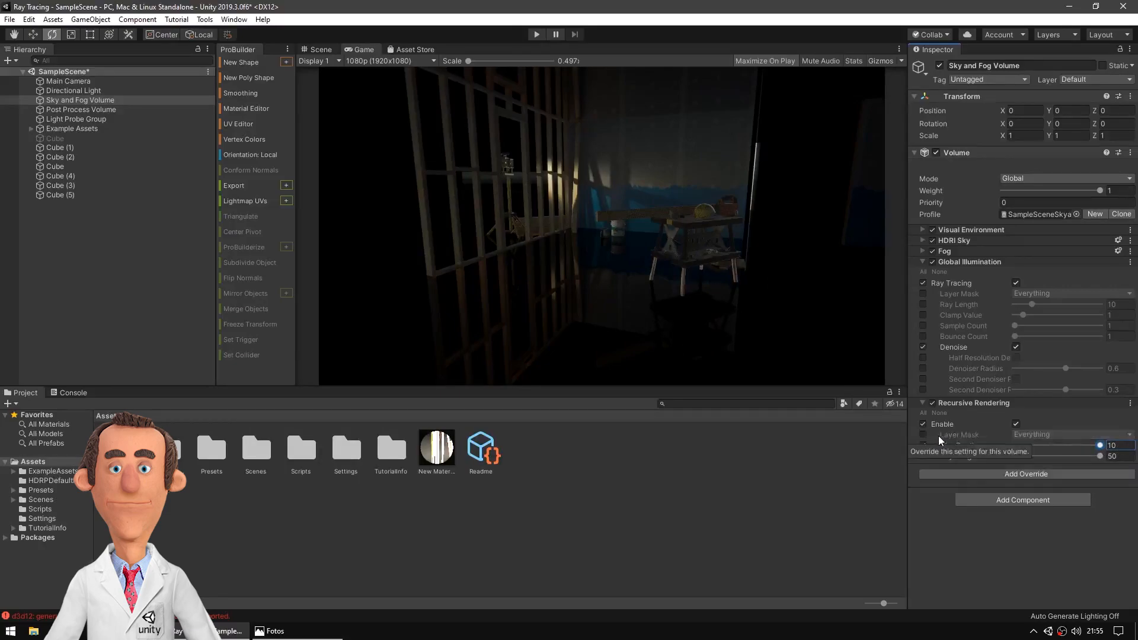
# - Run the scene in play mode and look around the reflective room with the game statistics shown
pyautogui.click(537, 34)
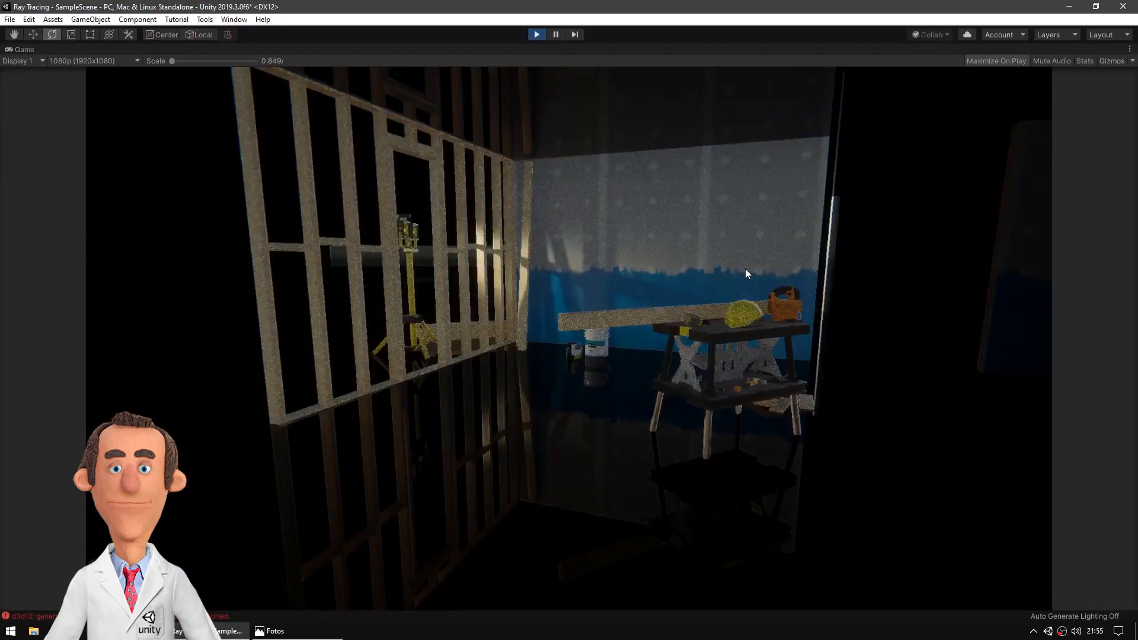
pyautogui.moveTo(745, 269); pyautogui.dragTo(951, 120, button='right')
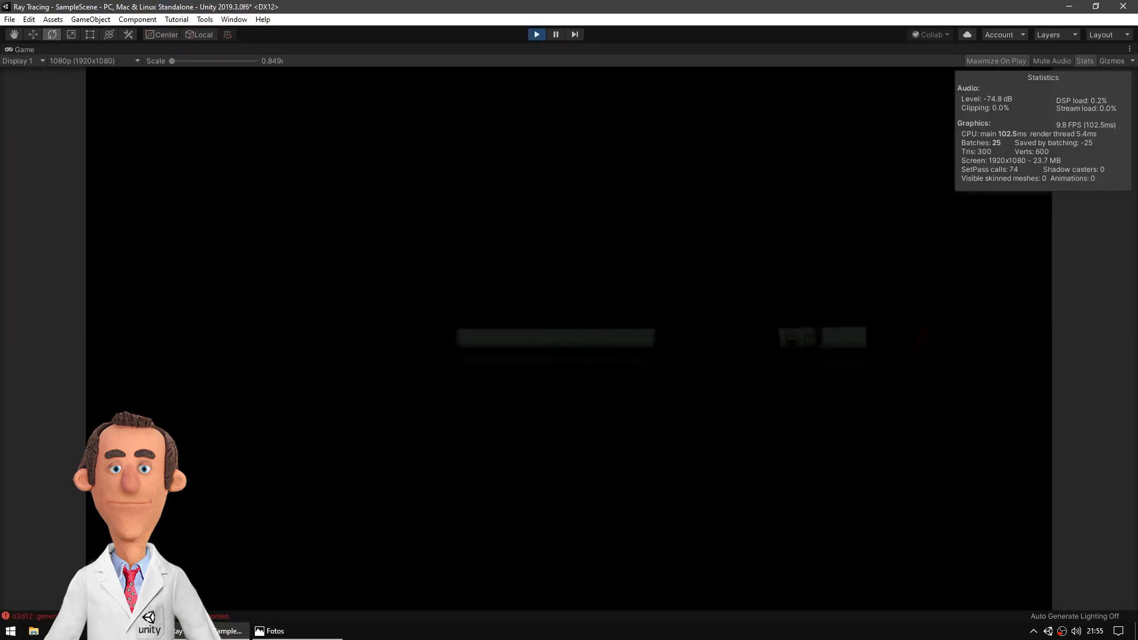
pyautogui.rightClick(32, 50)
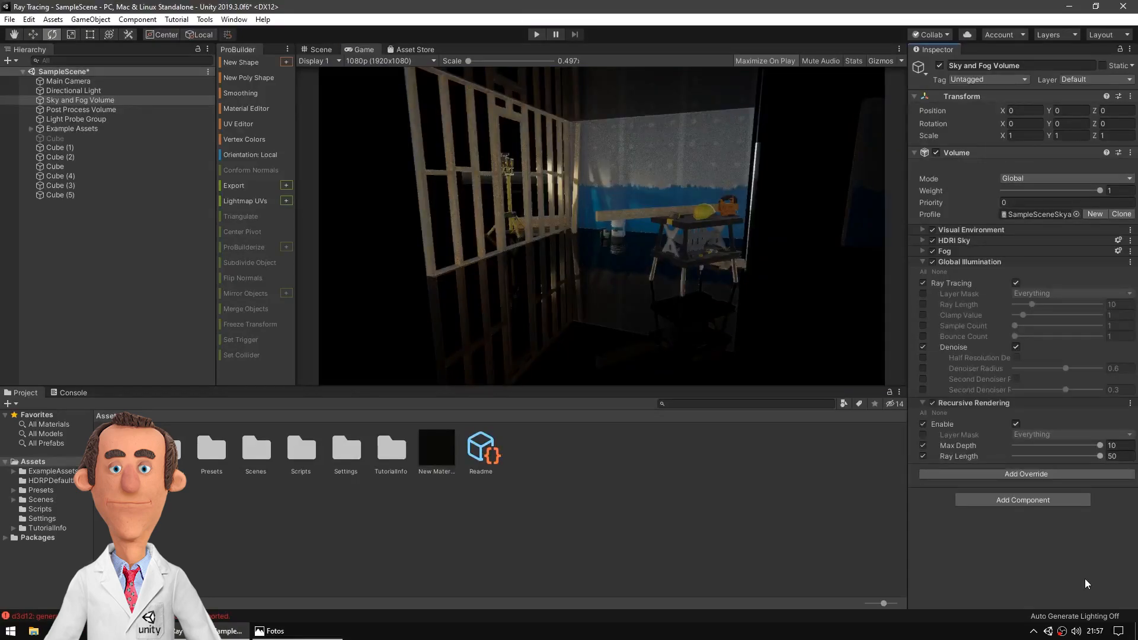
pyautogui.click(1064, 632)
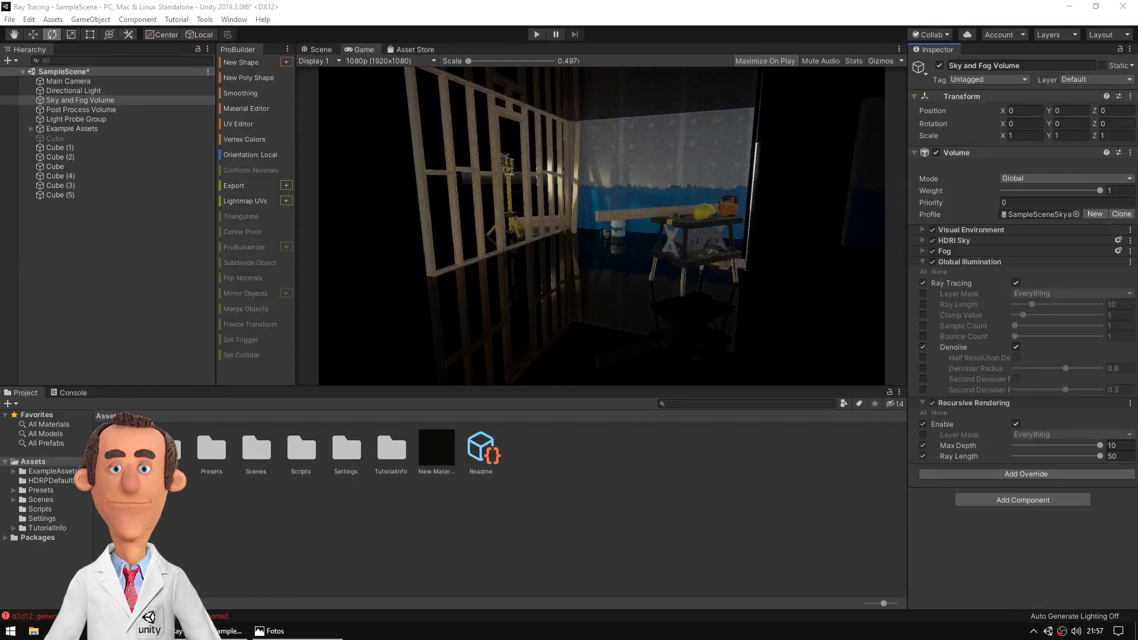